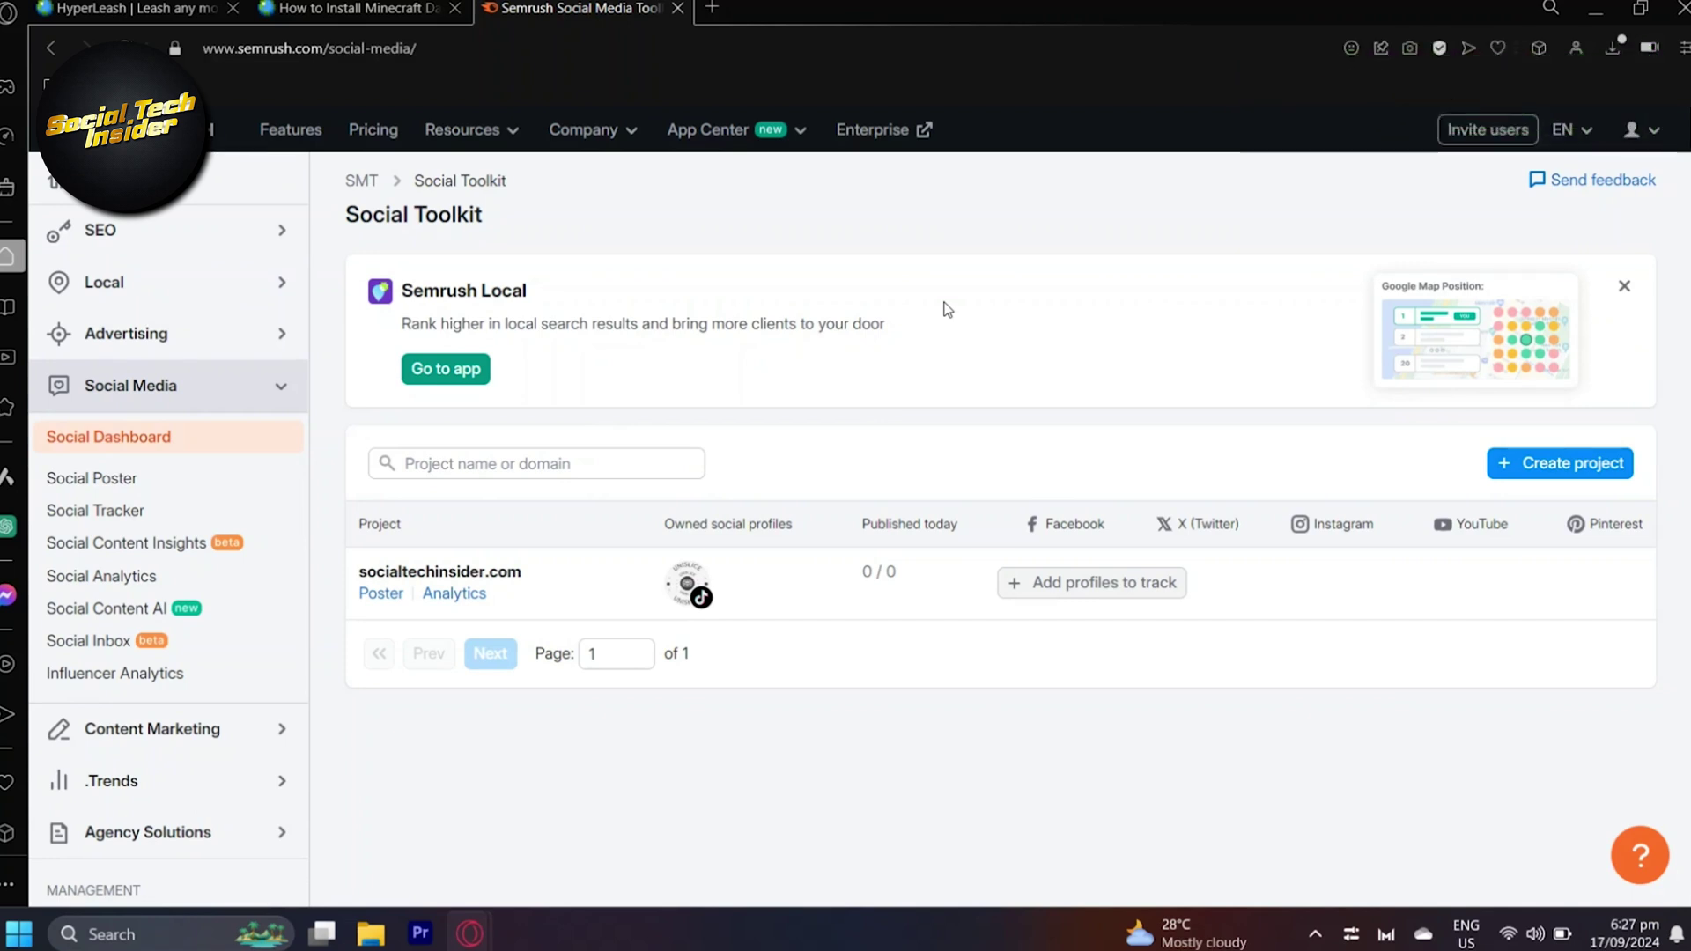
# Step: Open the Social Tracker for socialtechinsider.com and leave the add-companies form without saving
pyautogui.click(145, 521)
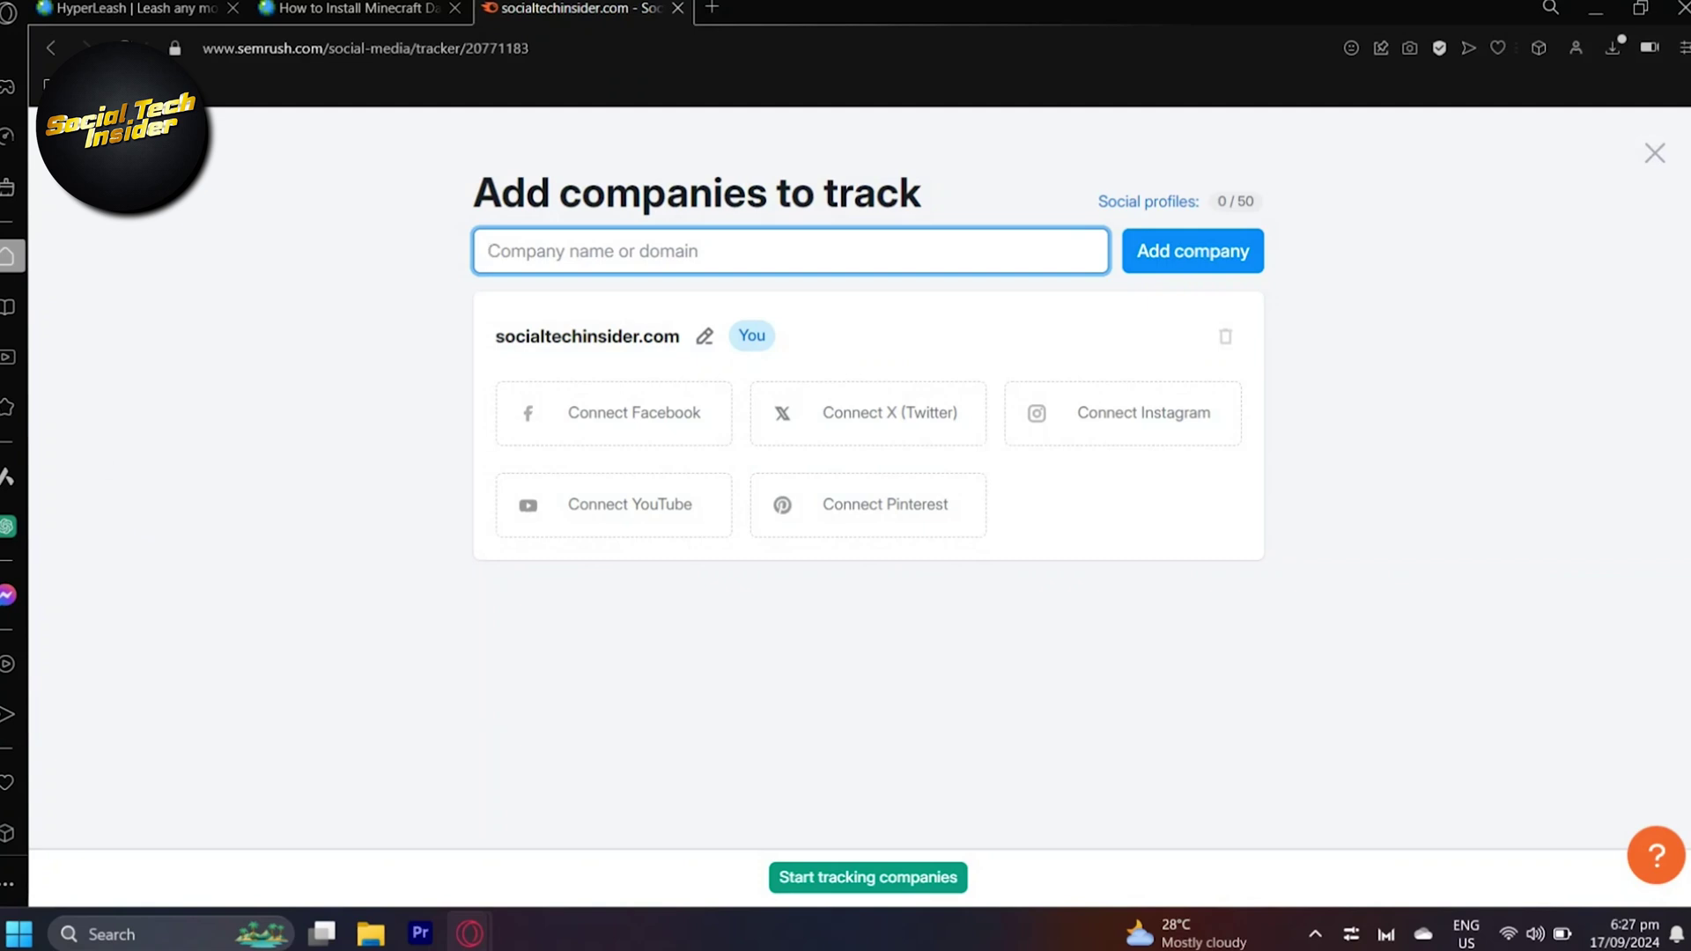
pyautogui.press('Escape')
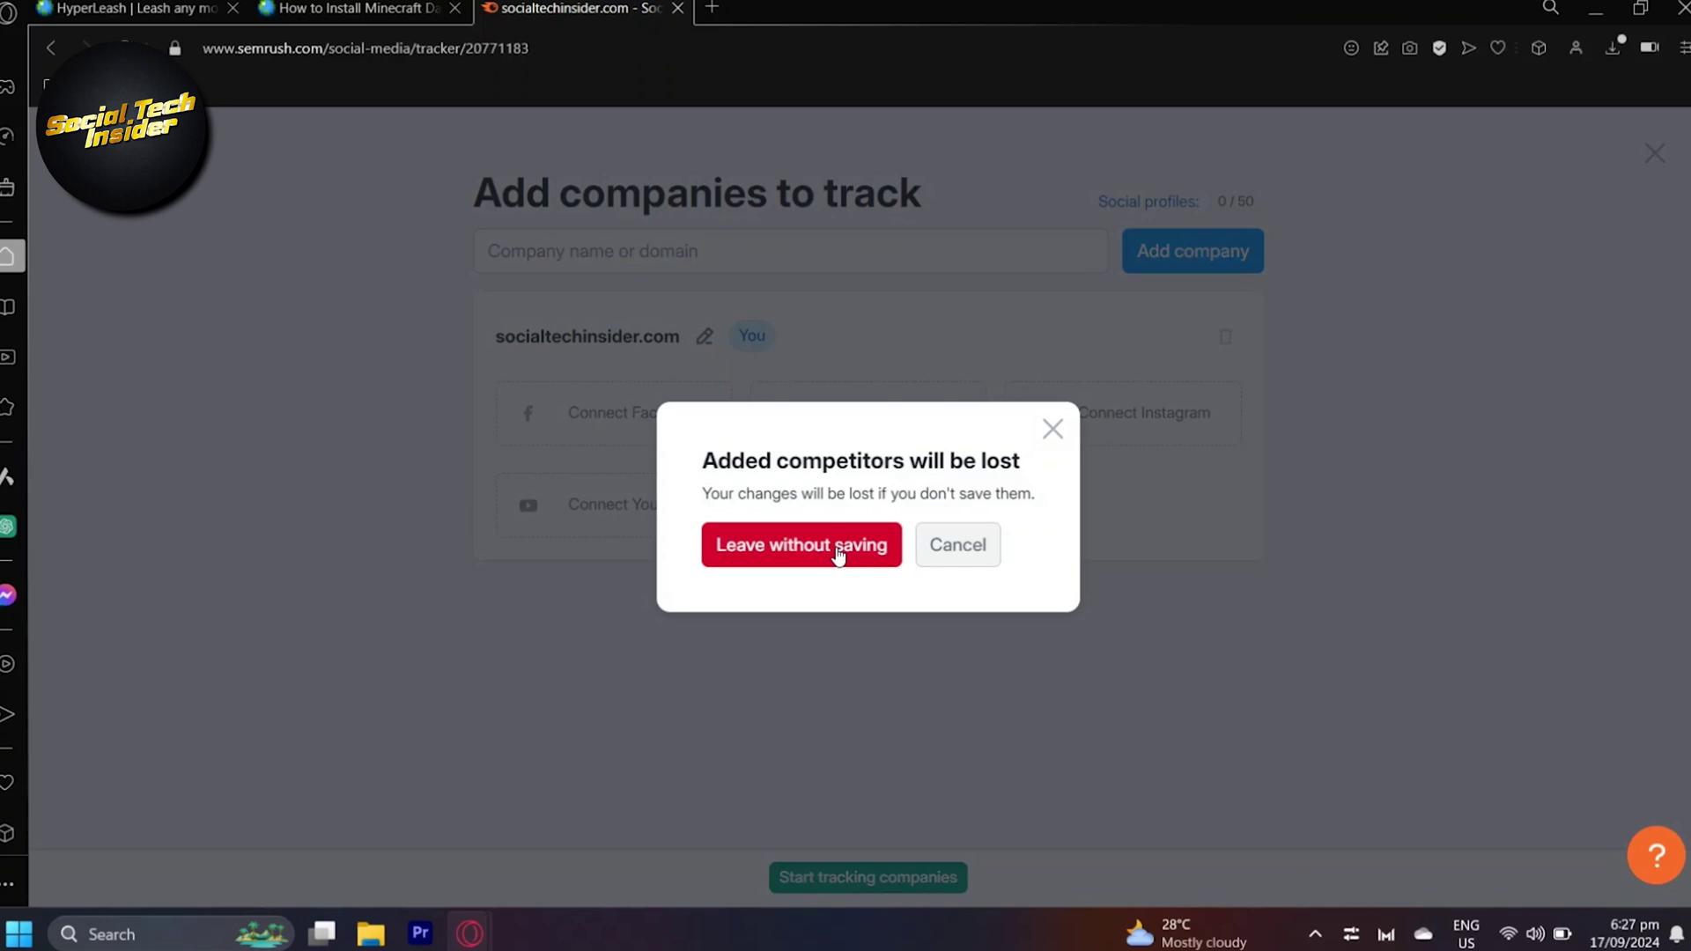
pyautogui.click(838, 548)
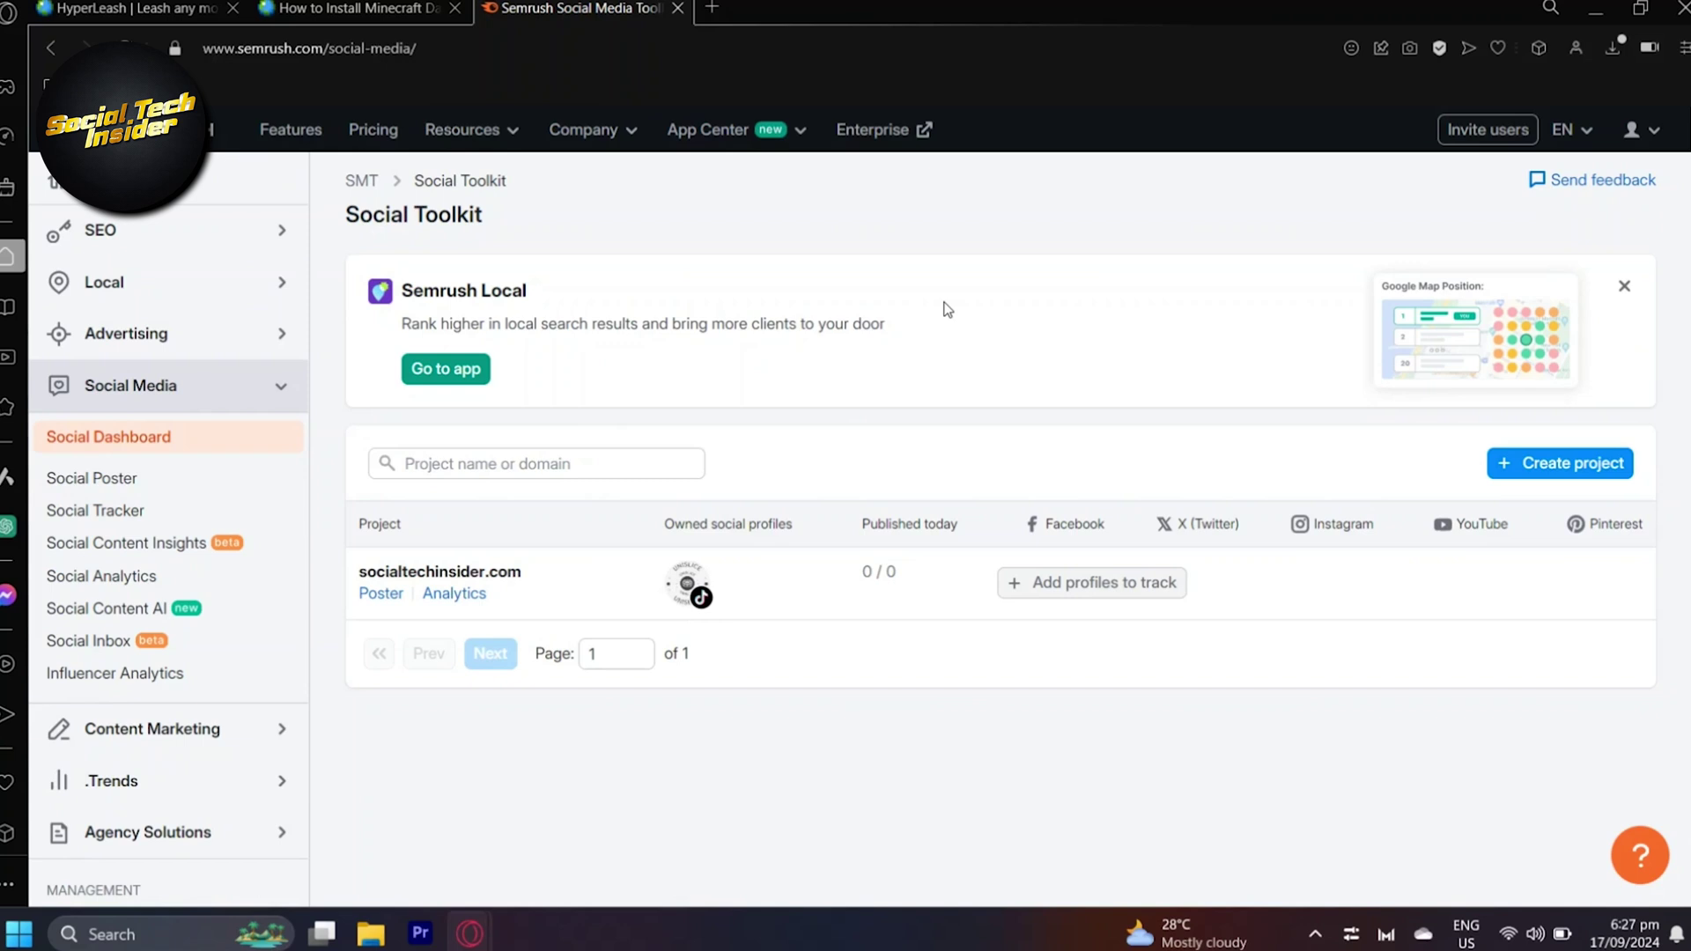
# Step: Reopen the Social Tracker and start adding a competitor to track
pyautogui.click(145, 515)
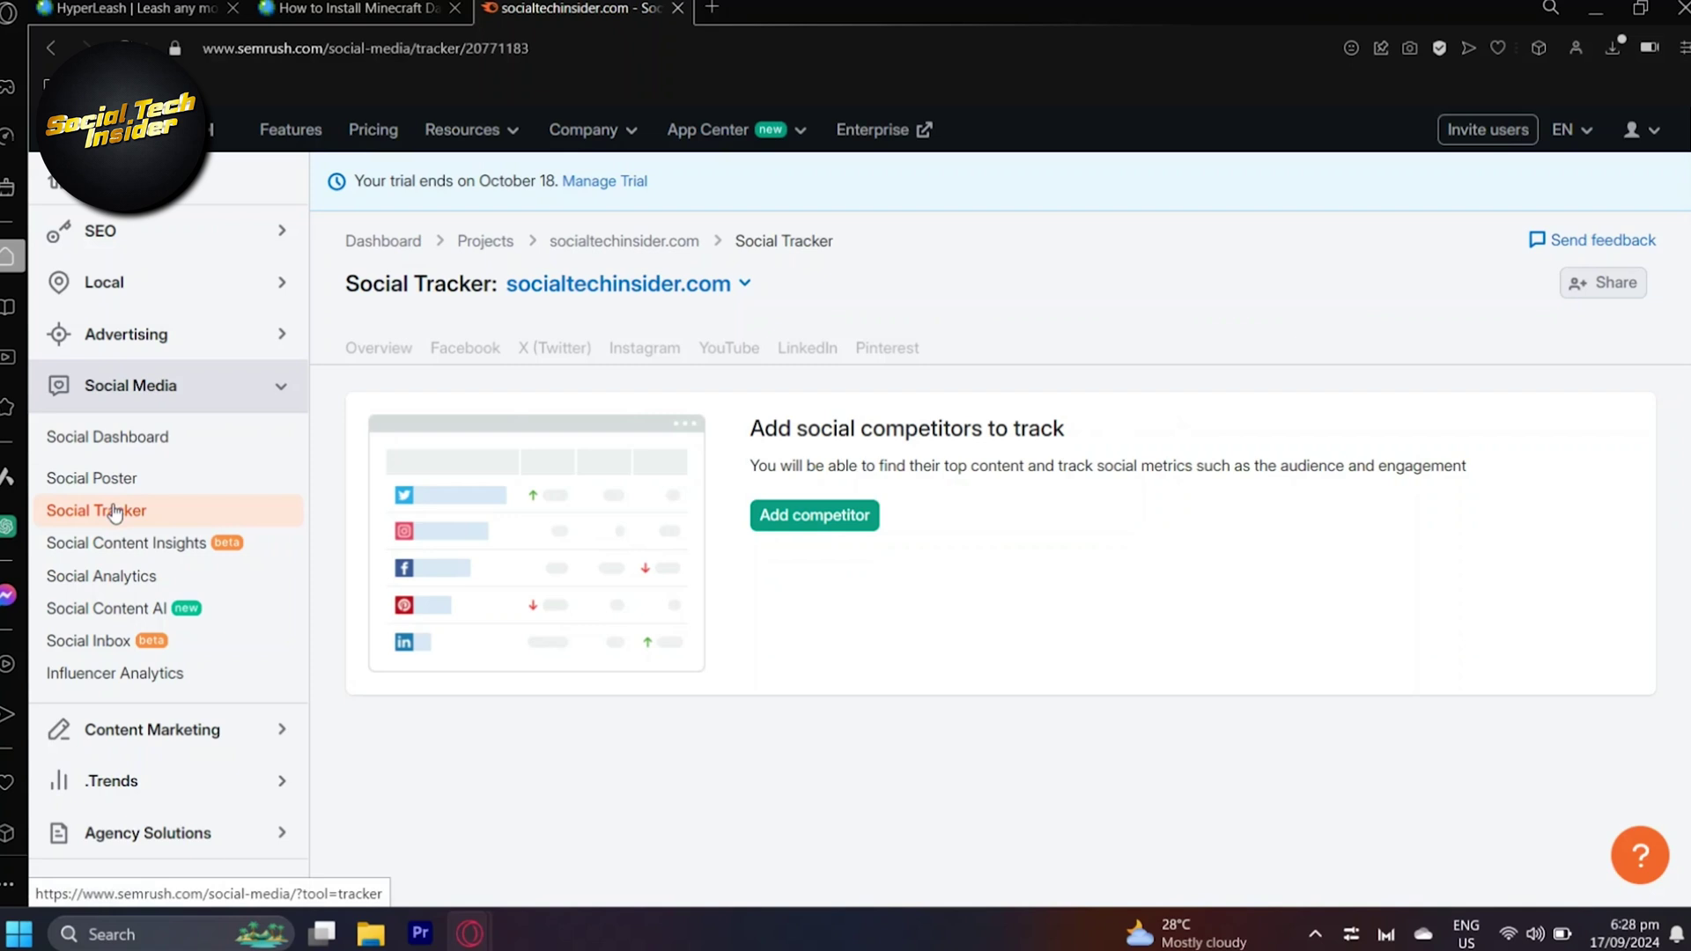
pyautogui.click(815, 518)
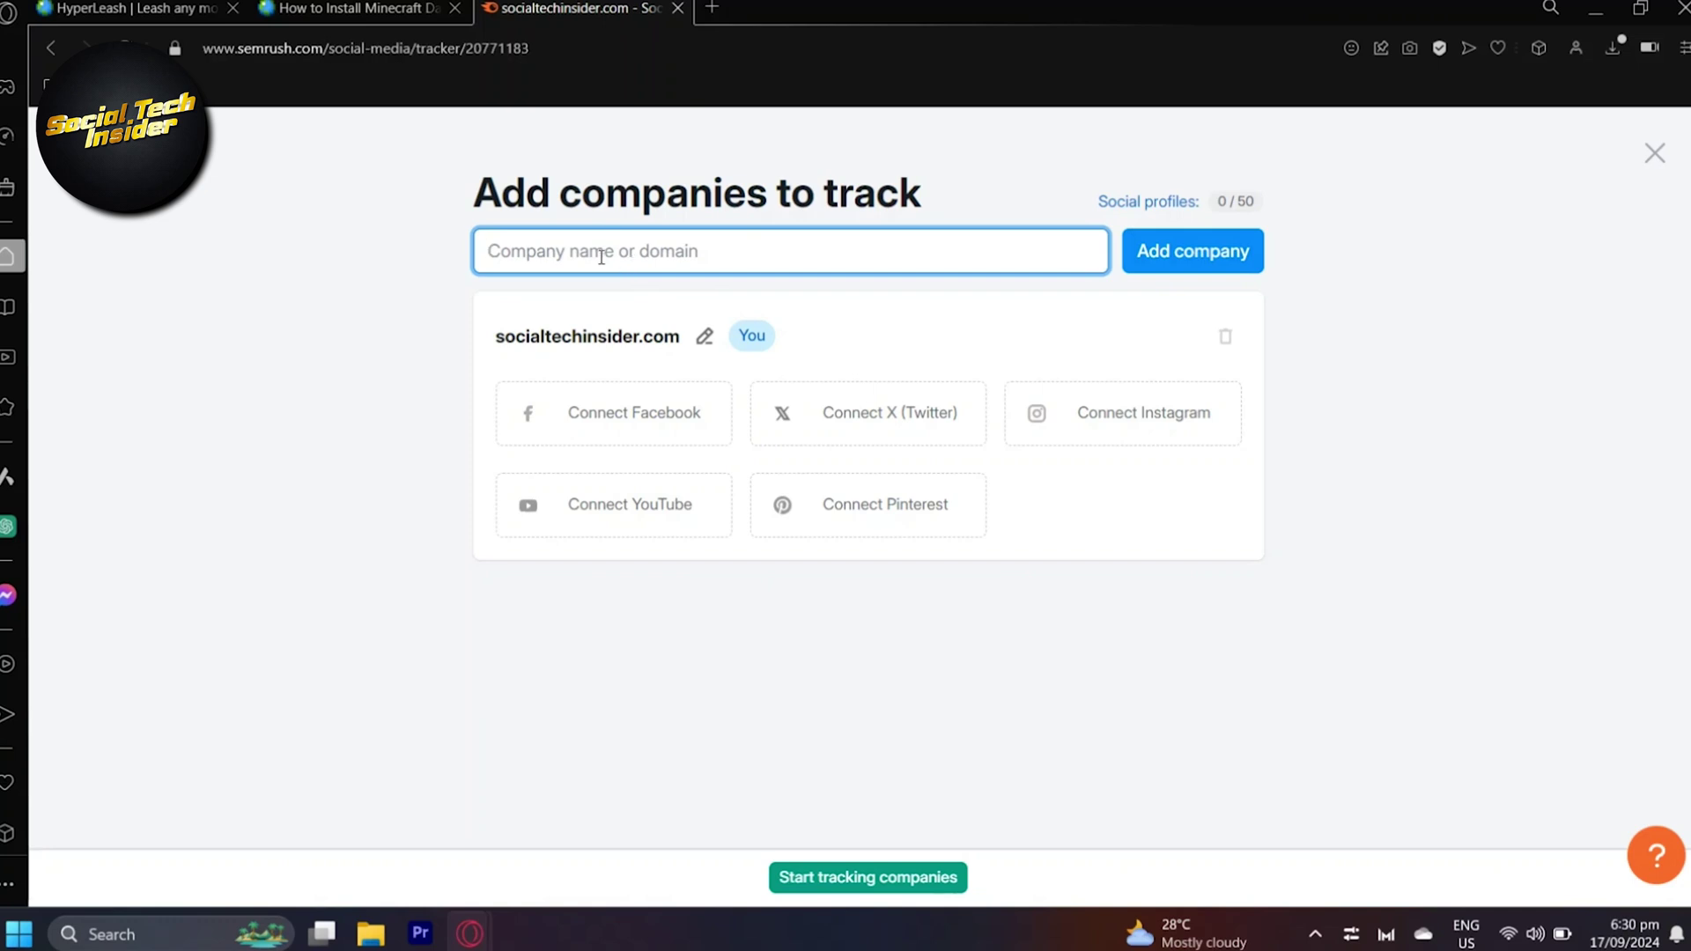
# Step: Add 'hello' as a second company to track alongside socialtechinsider.com
pyautogui.write('hello')
pyautogui.press('Return')
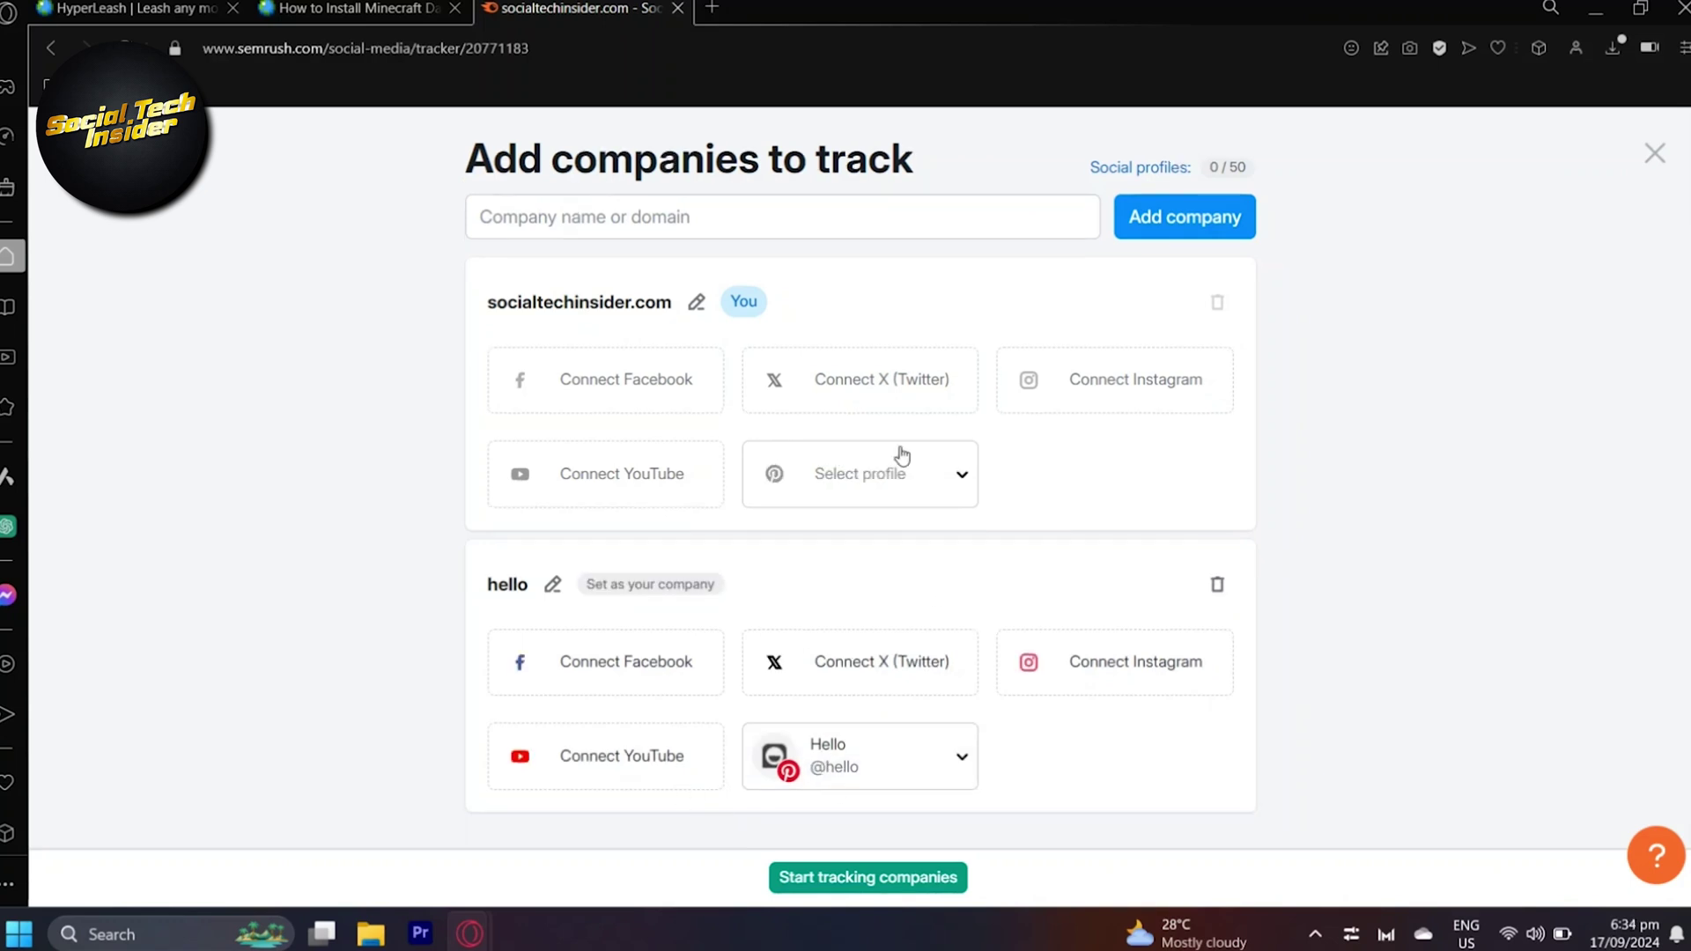
# Step: Start tracking both companies and review socialtechinsider.com's Pinterest channel with 390 subscribers
pyautogui.click(879, 883)
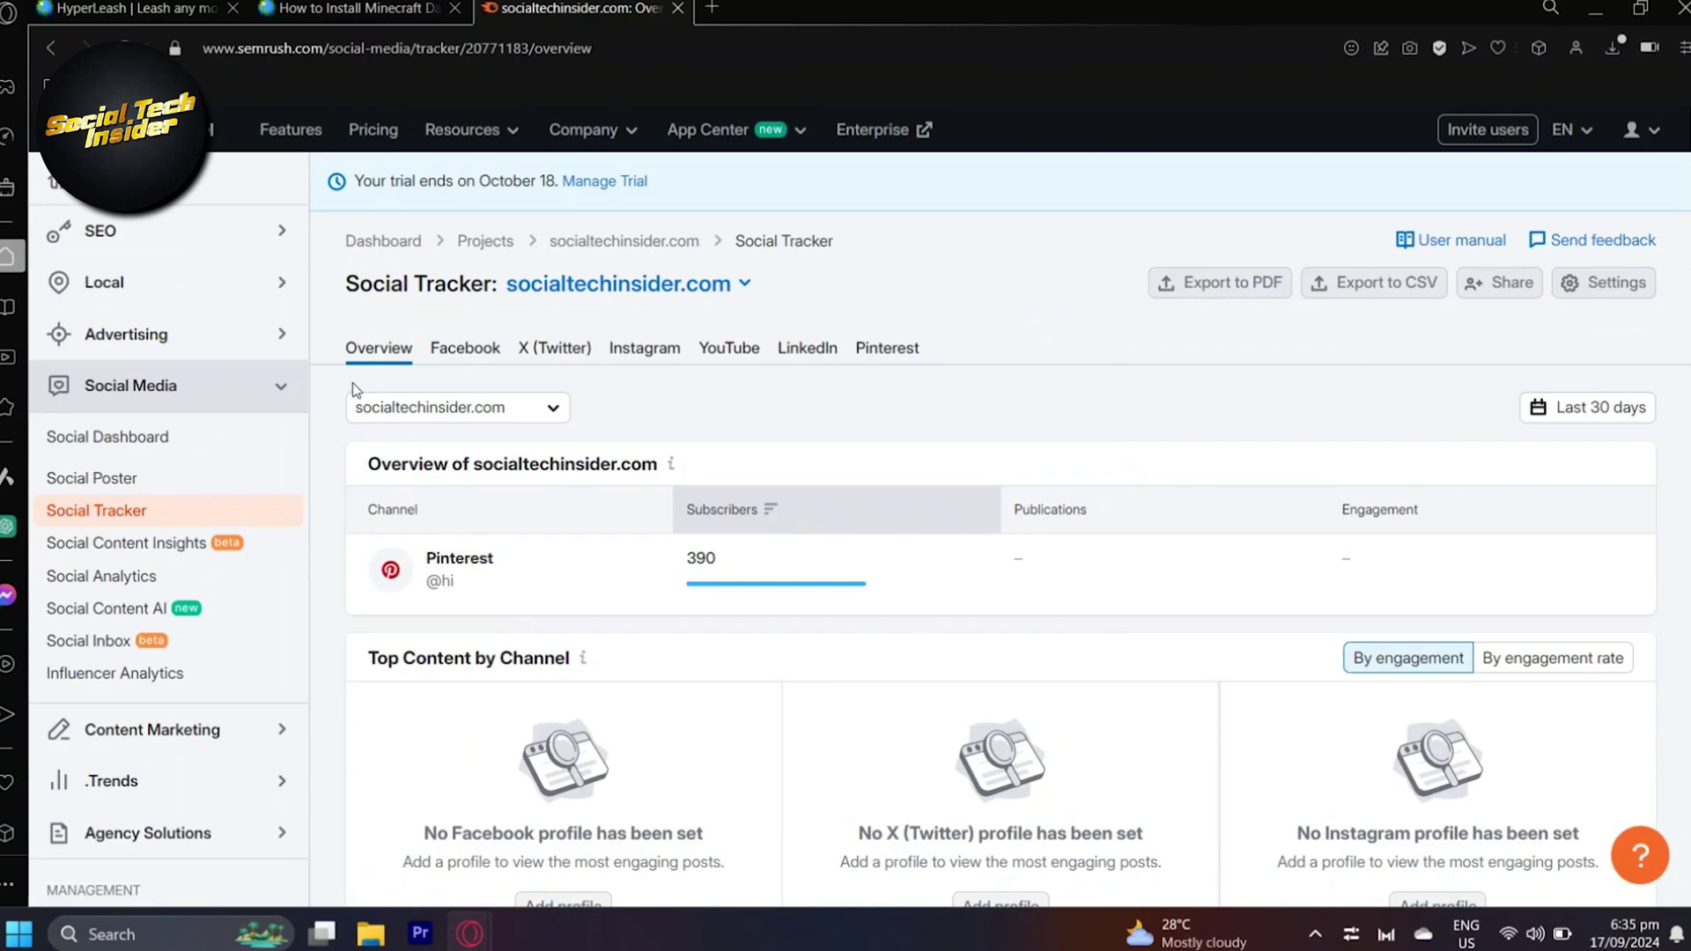
pyautogui.scroll(-1, 498, 518)
pyautogui.scroll(1, 529, 493)
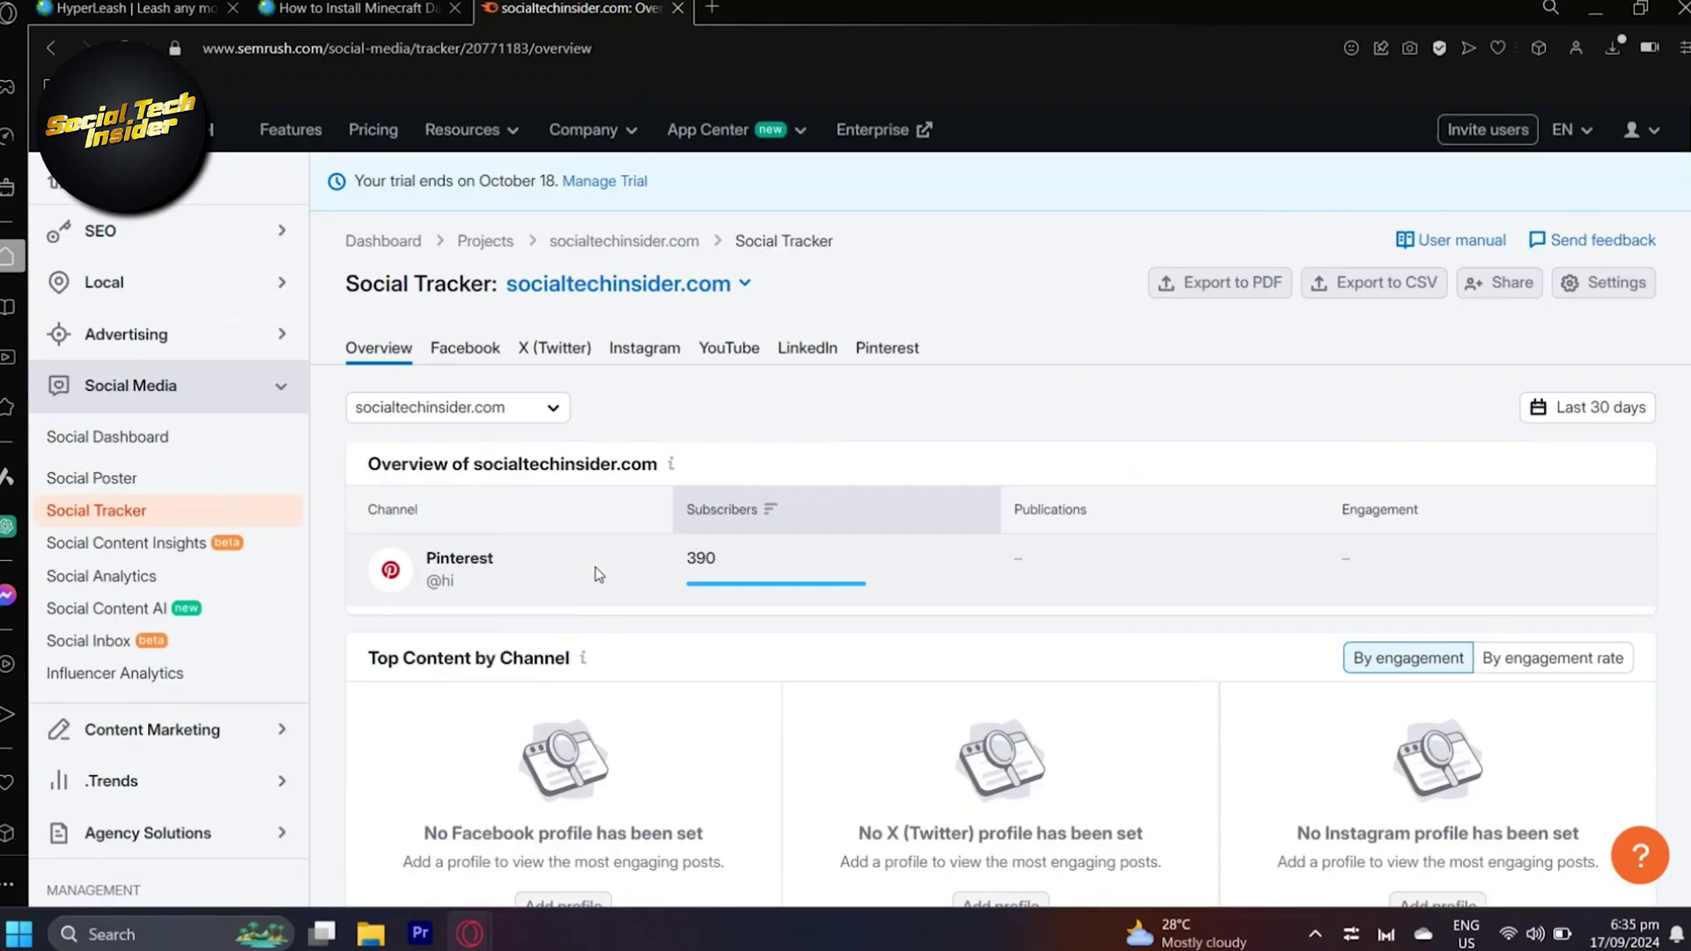
# Step: Switch the overview to the hello competitor, showing its 182 Pinterest subscribers
pyautogui.click(533, 421)
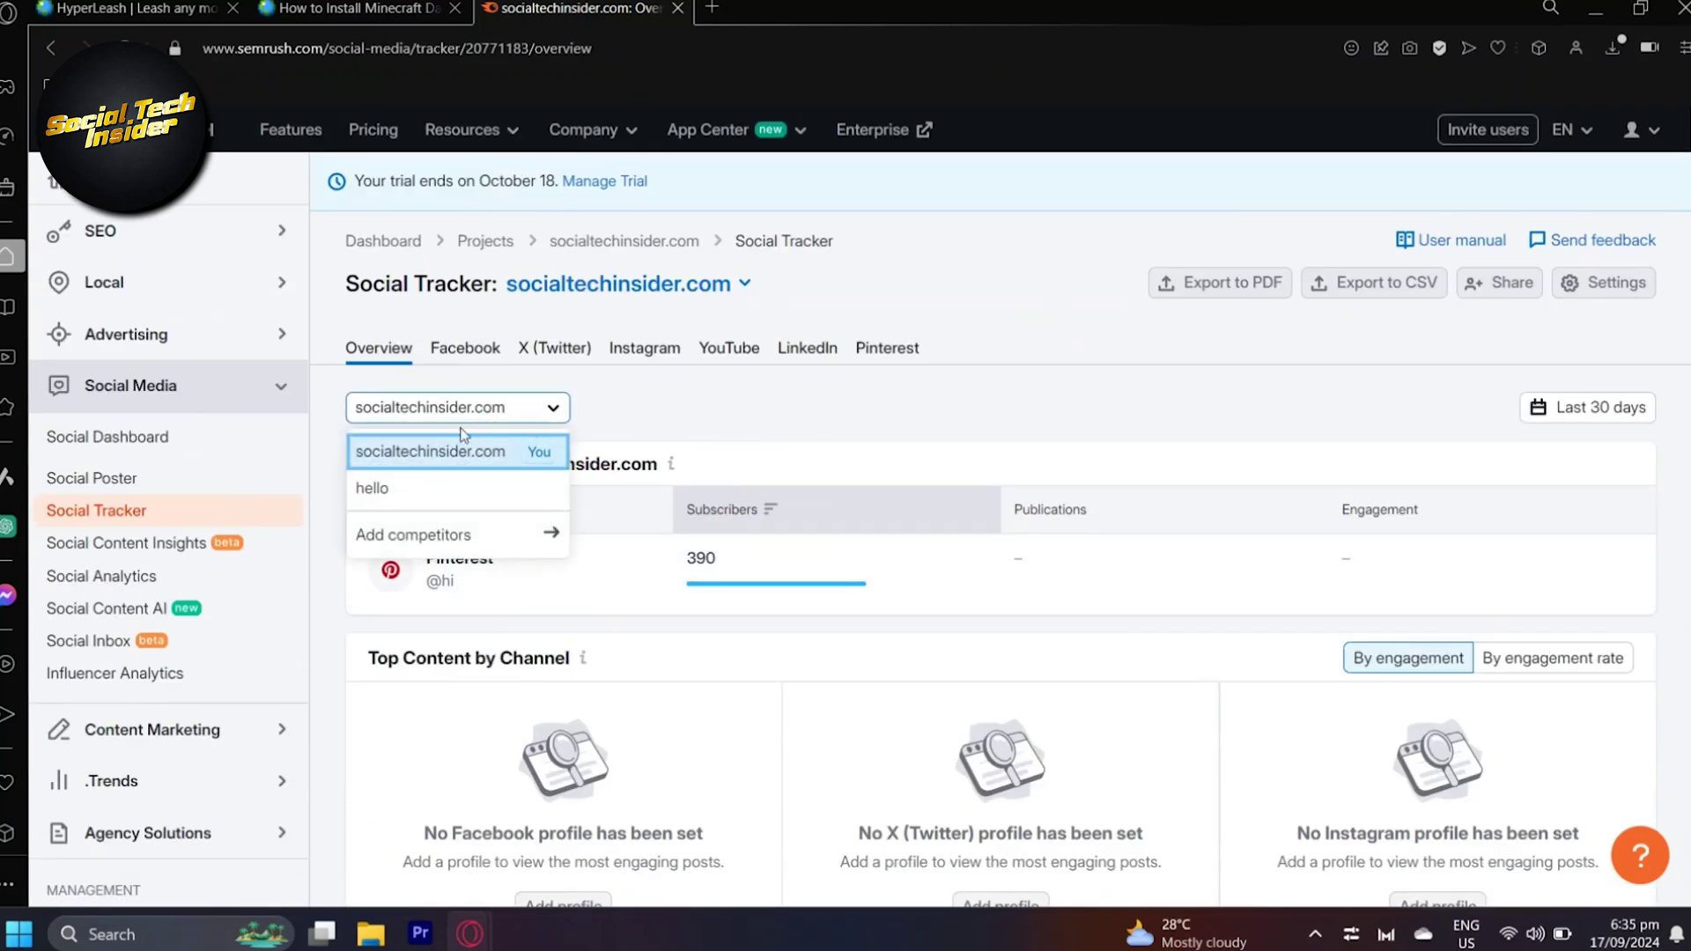
pyautogui.click(394, 489)
pyautogui.scroll(-1, 804, 588)
pyautogui.scroll(1, 804, 591)
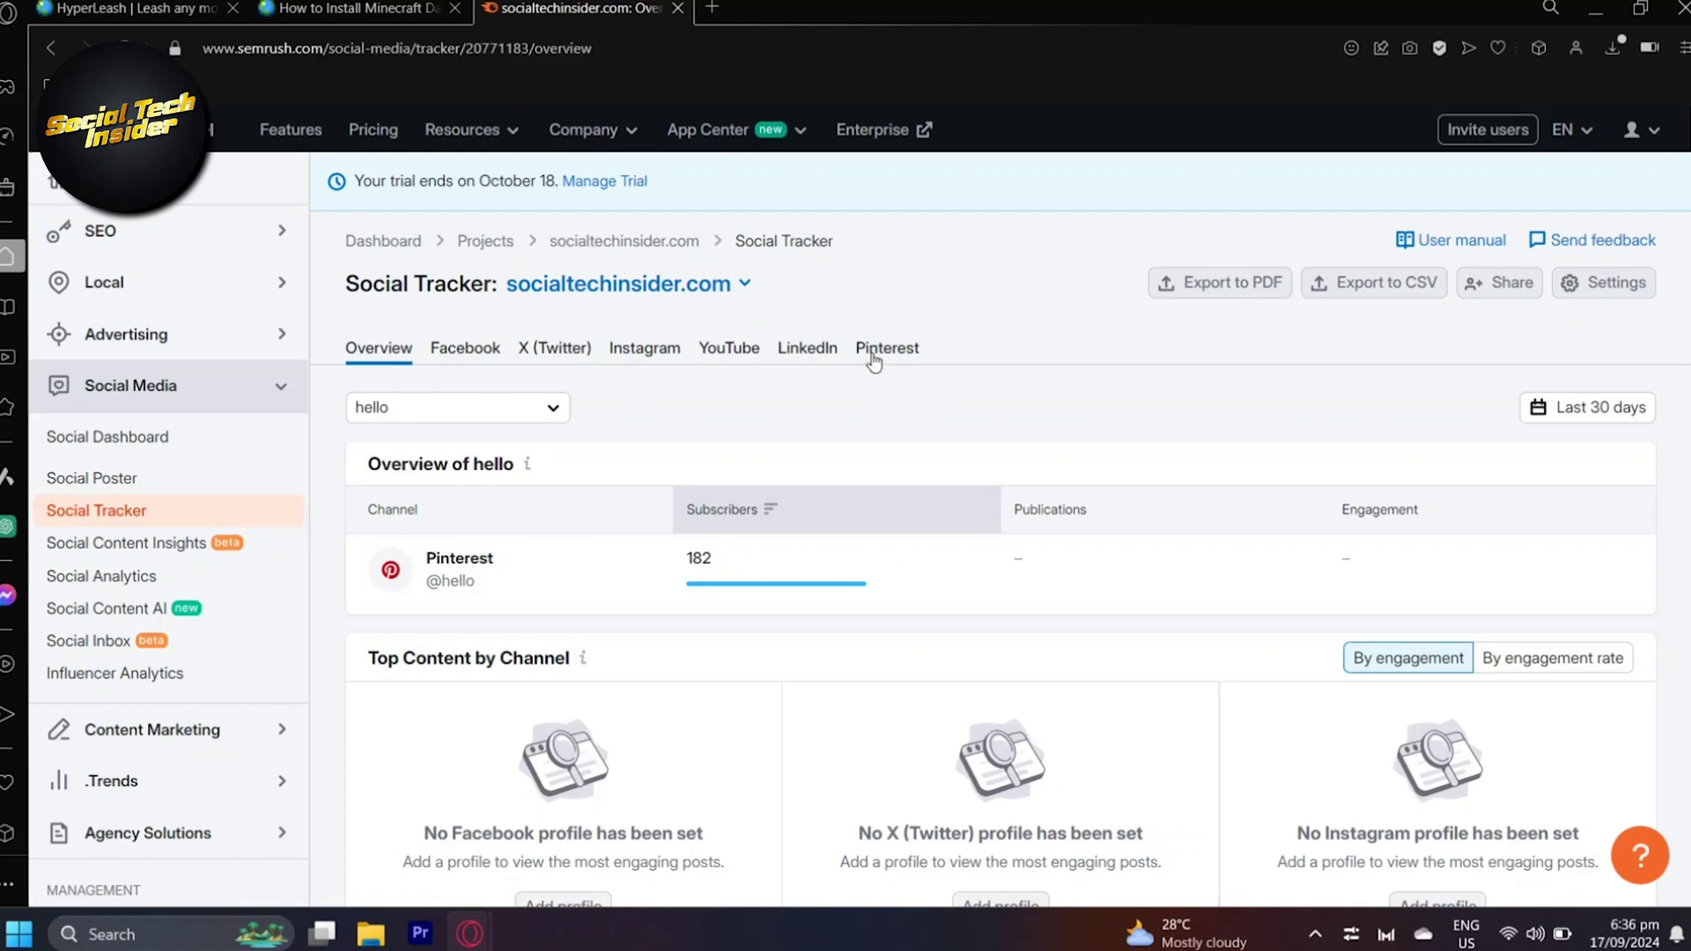
# Step: Show the Pinterest follower statistics and look through the report
pyautogui.click(887, 349)
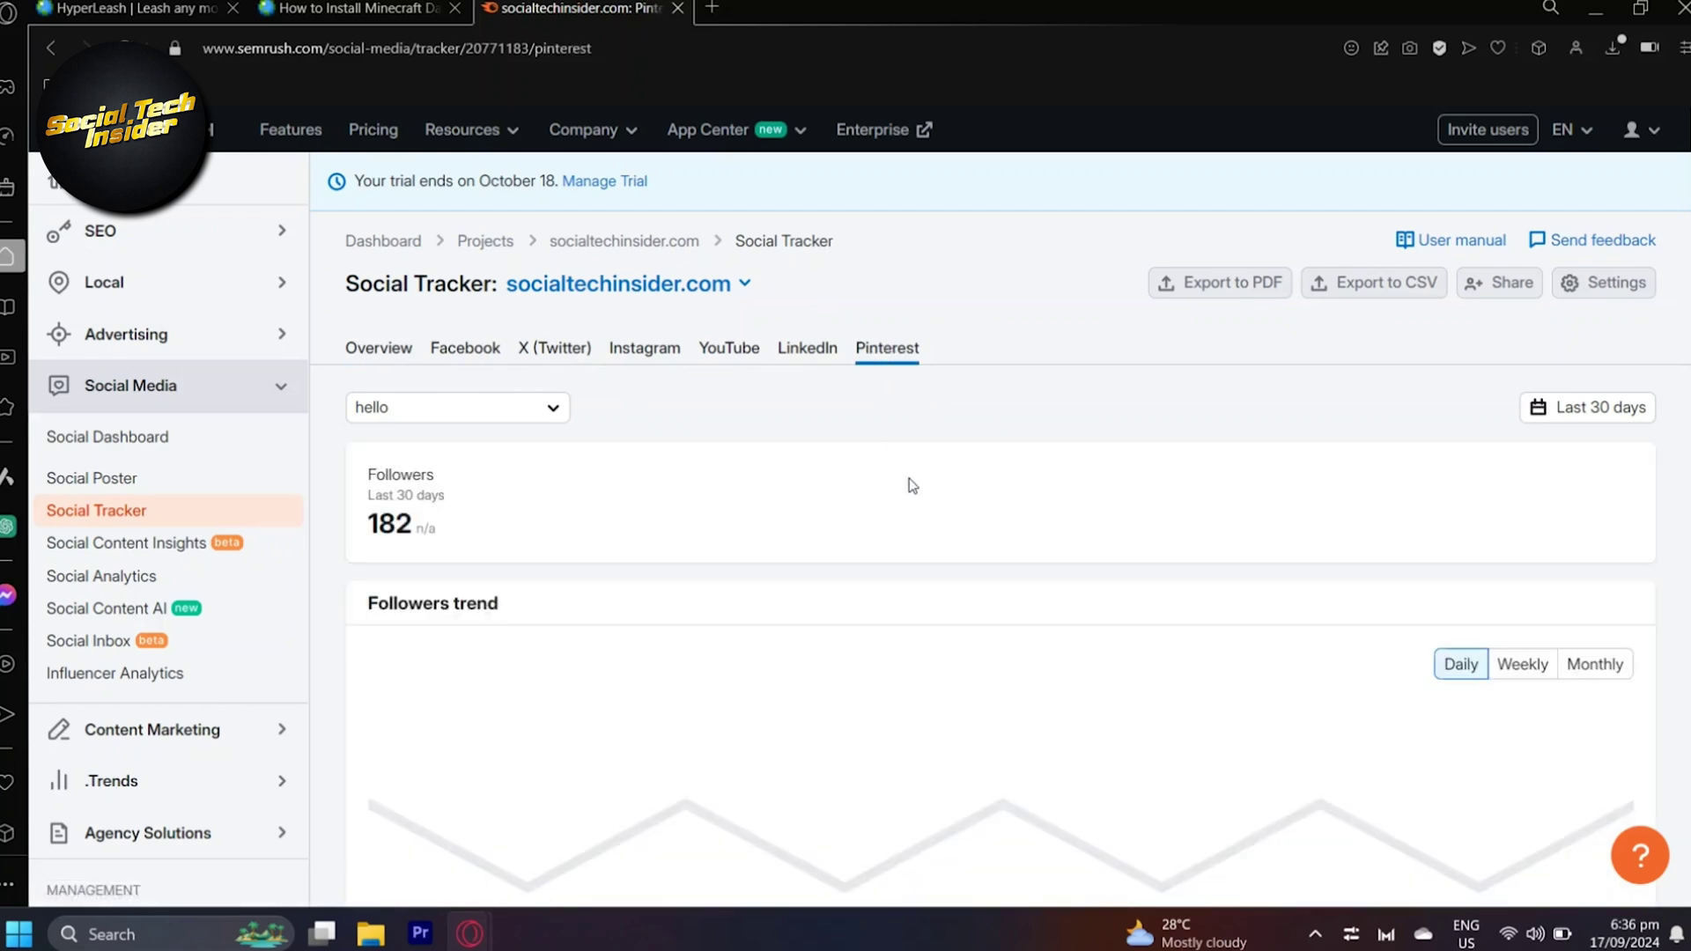
pyautogui.scroll(-10, 924, 566)
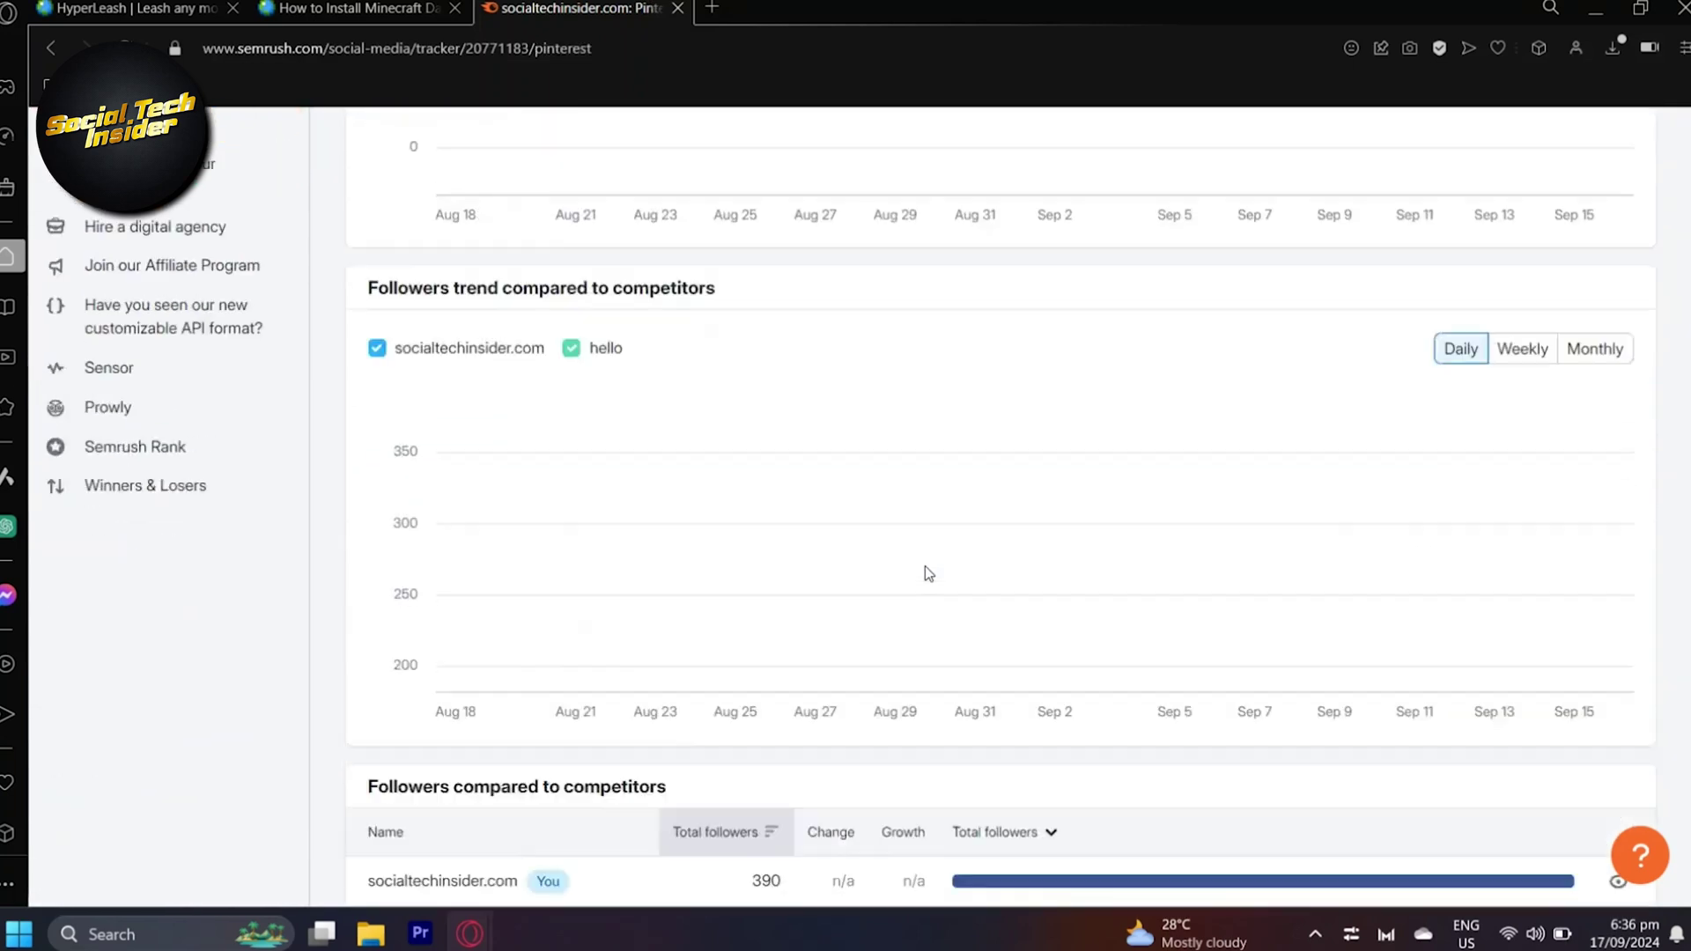
pyautogui.scroll(8, 925, 568)
pyautogui.scroll(1, 925, 573)
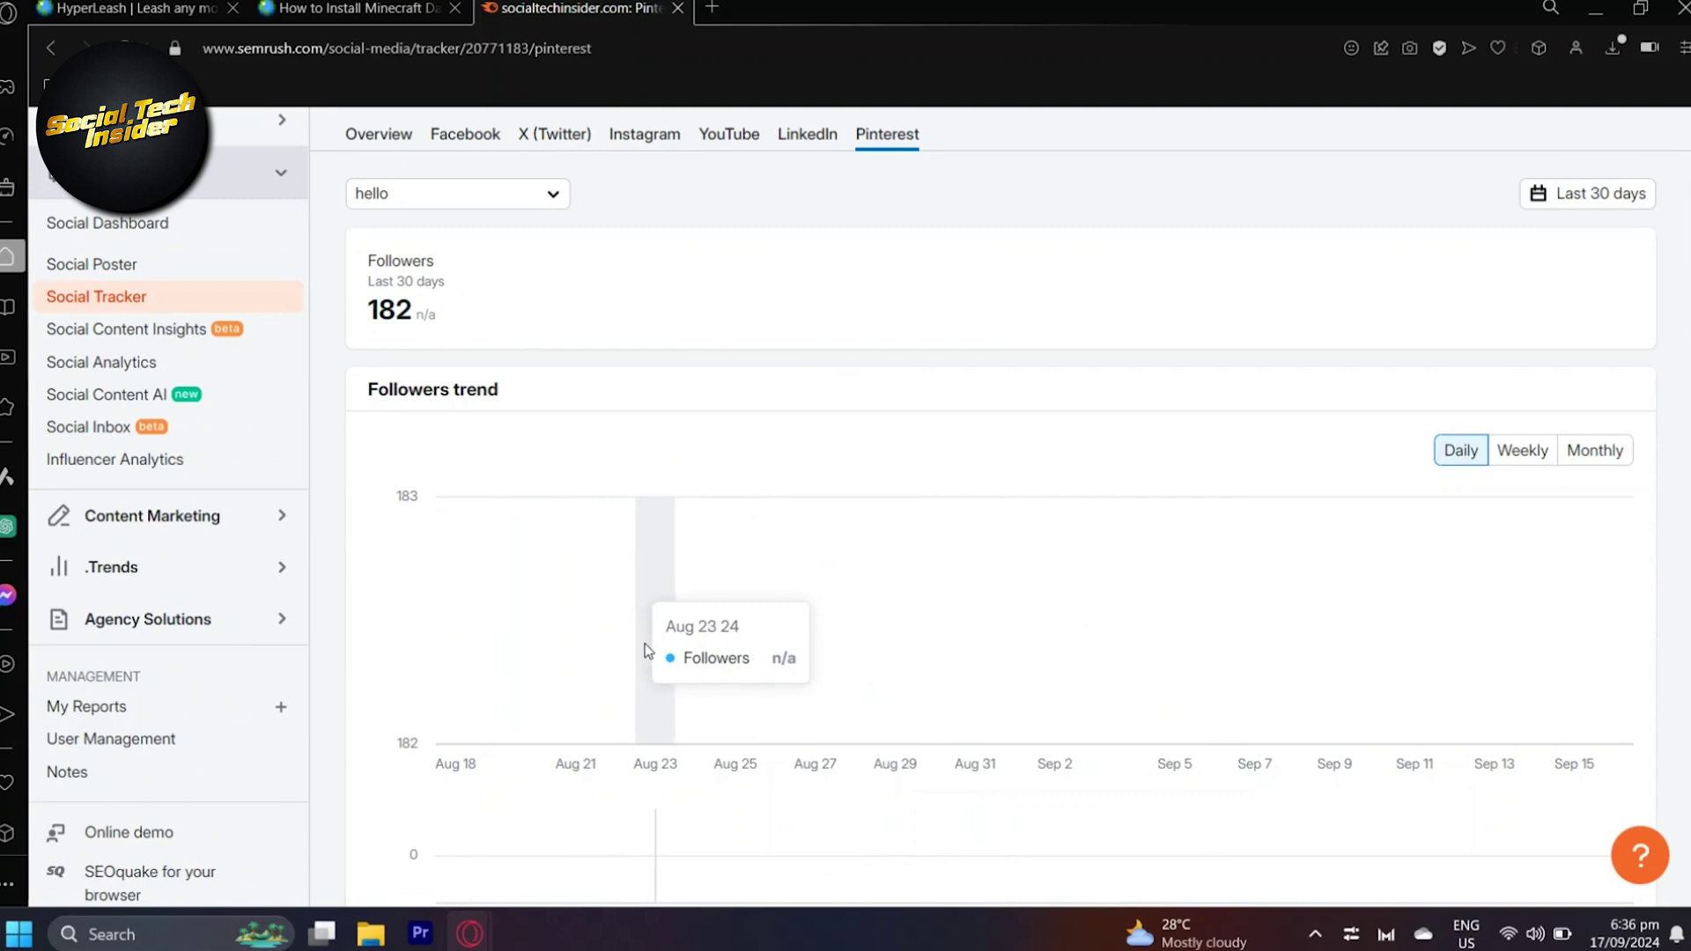
pyautogui.scroll(-5, 944, 638)
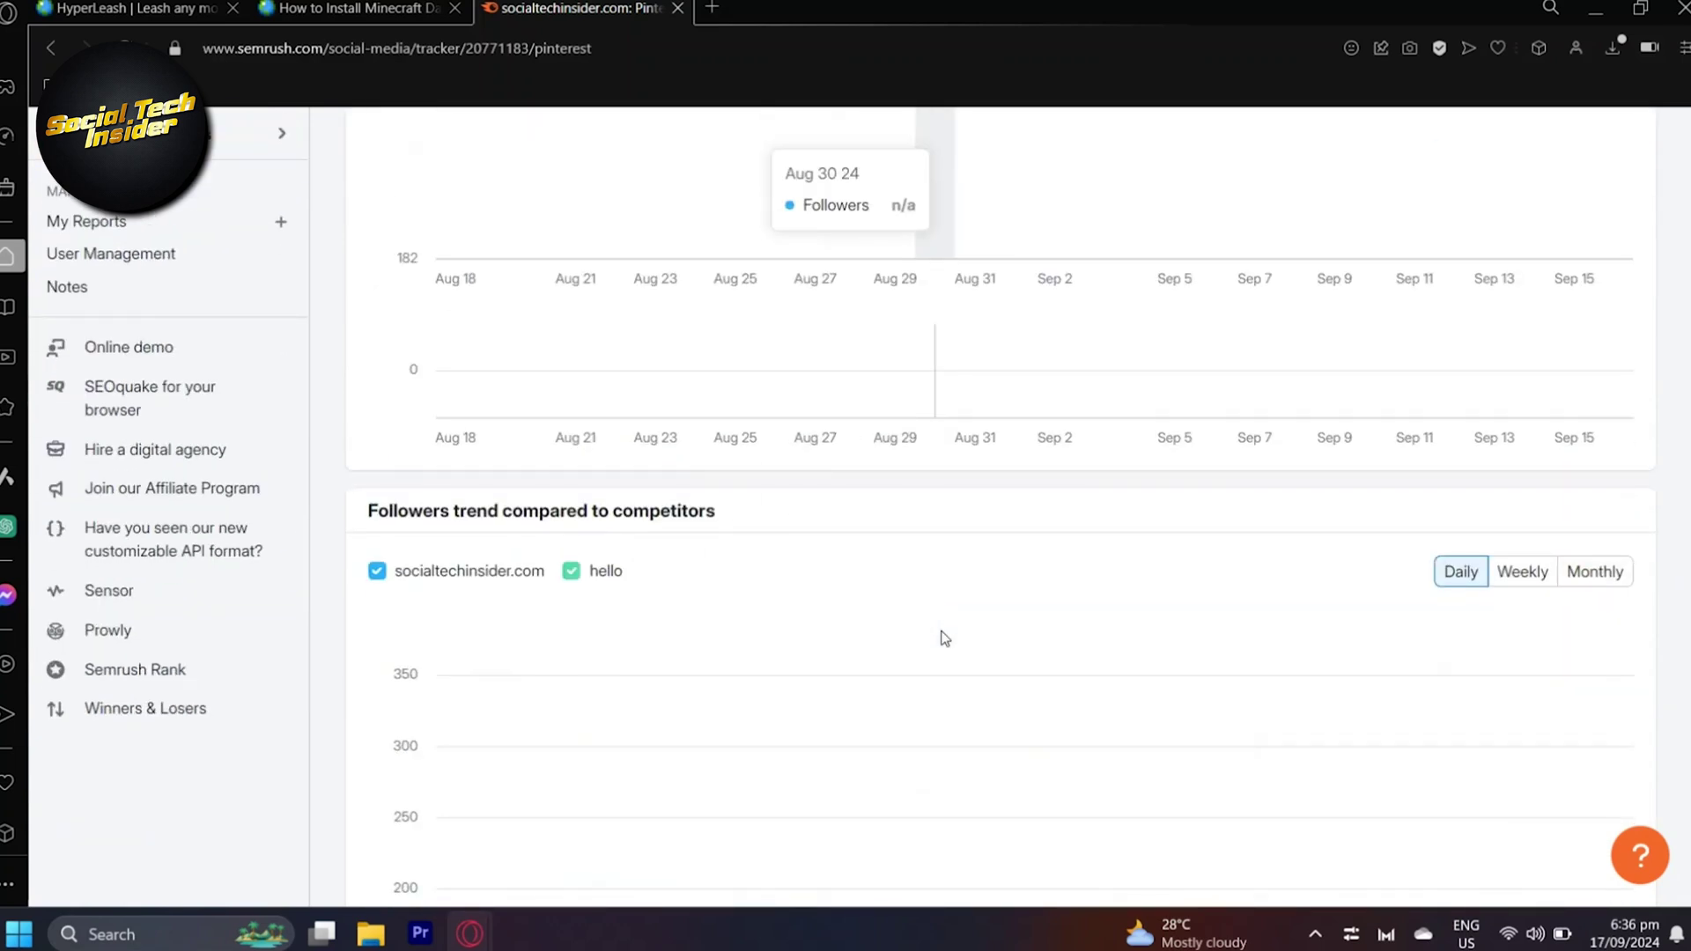
pyautogui.scroll(-4, 944, 637)
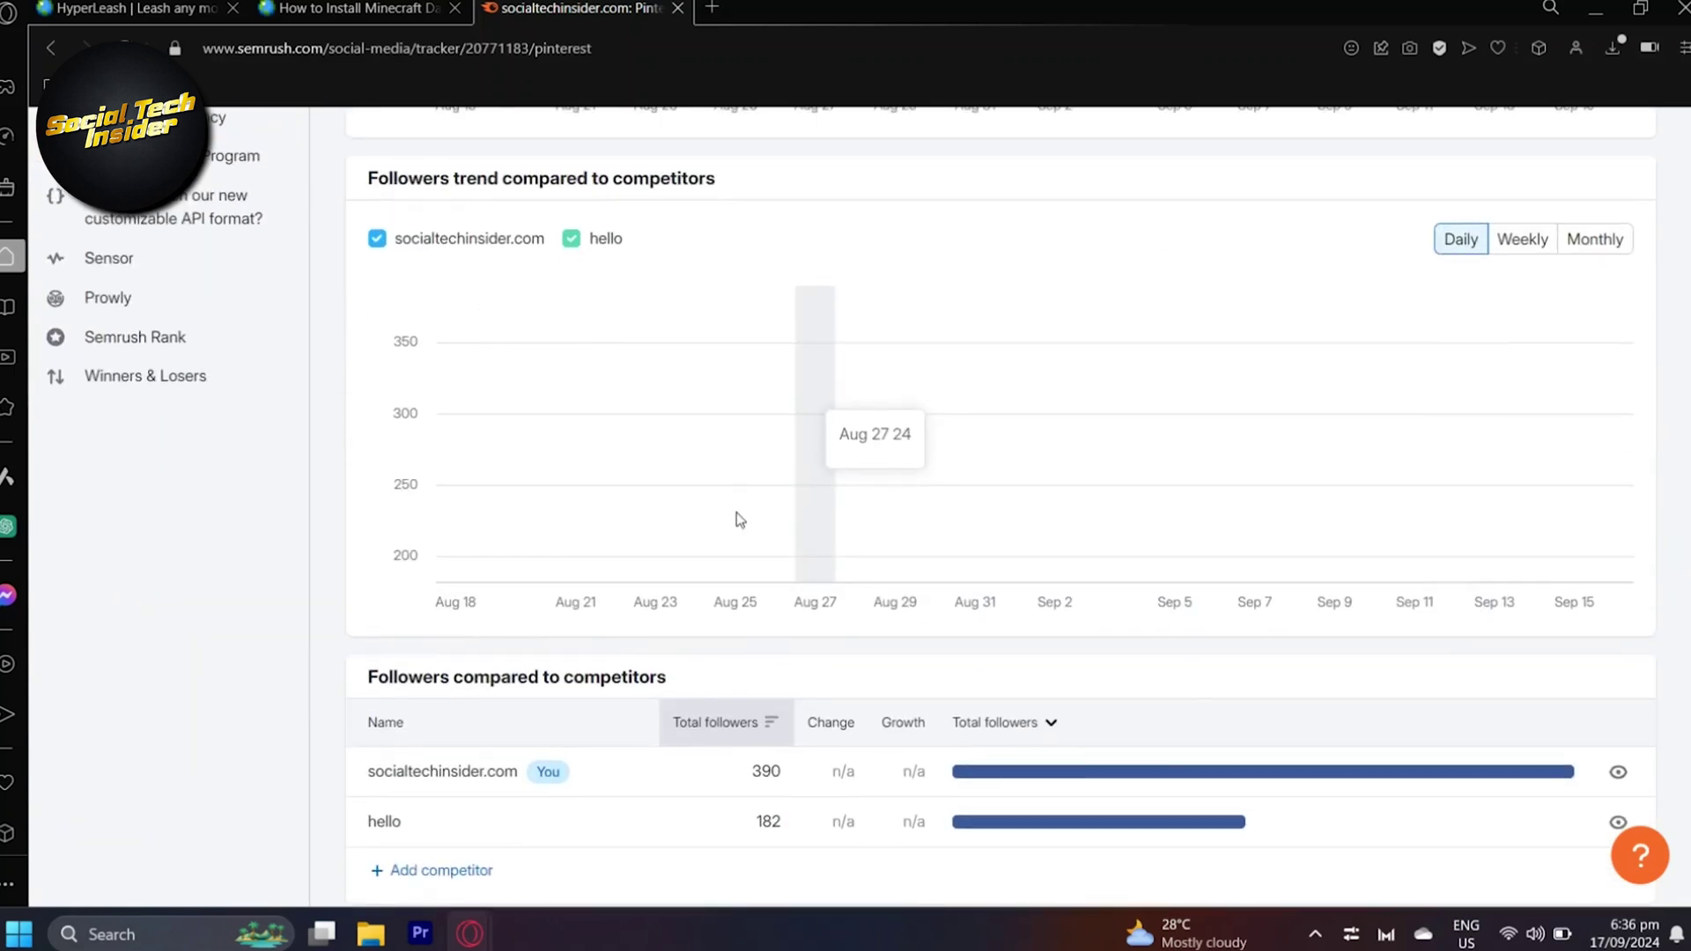
pyautogui.scroll(-4, 740, 520)
pyautogui.scroll(1, 747, 357)
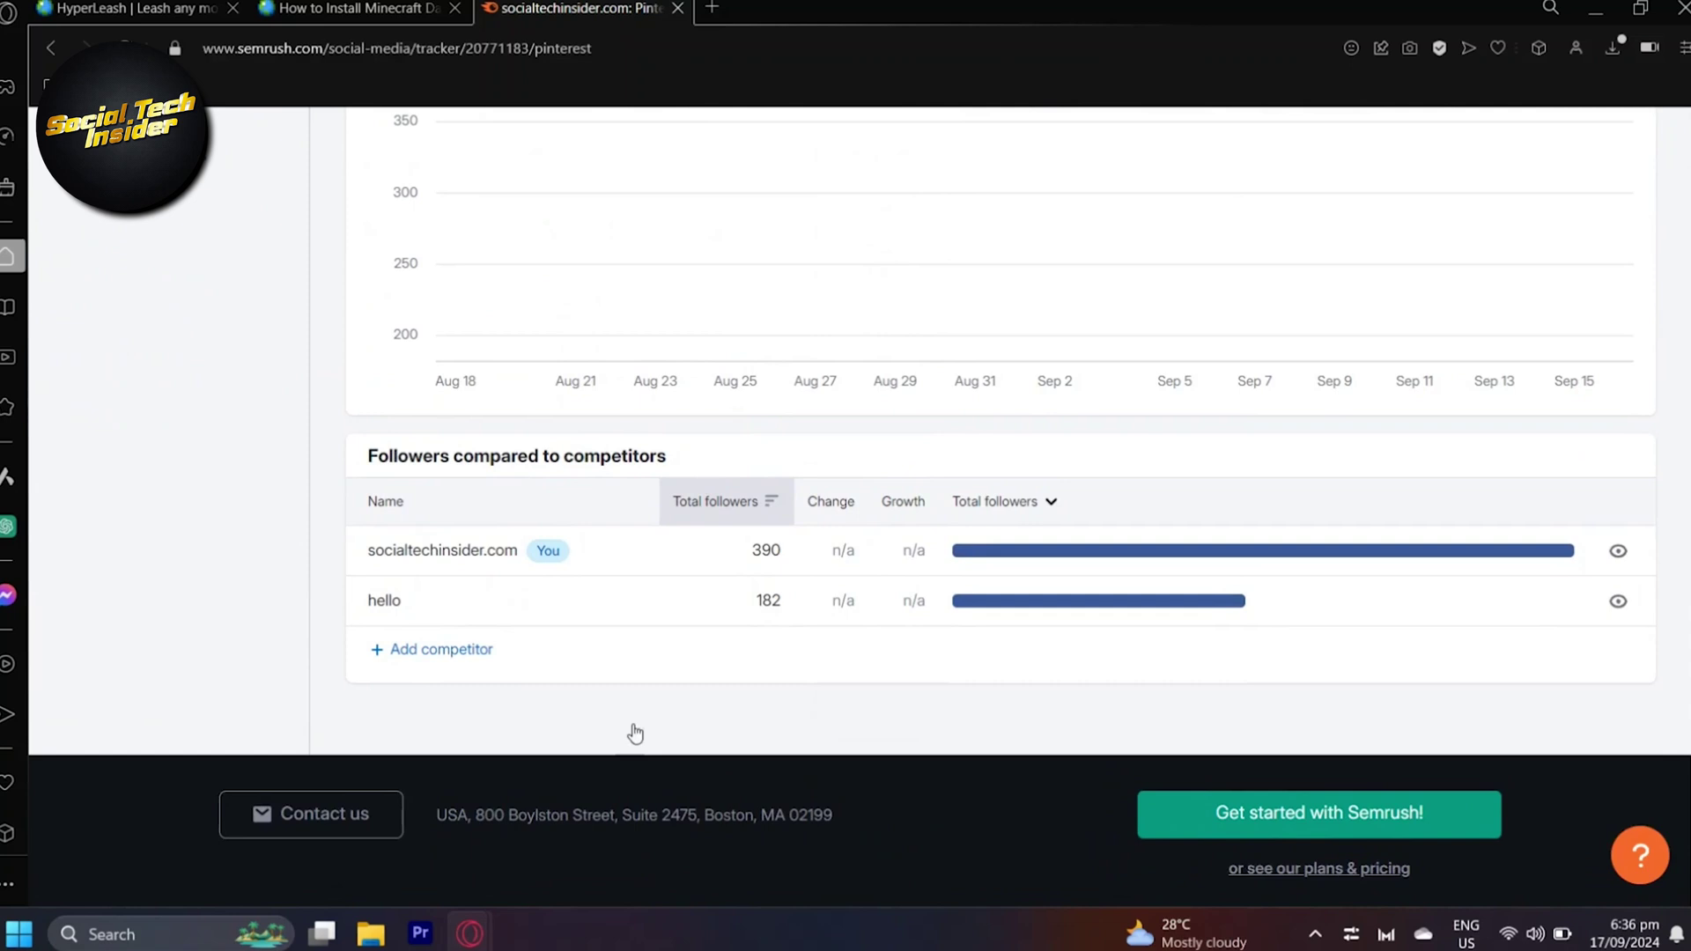
pyautogui.moveTo(1022, 609)
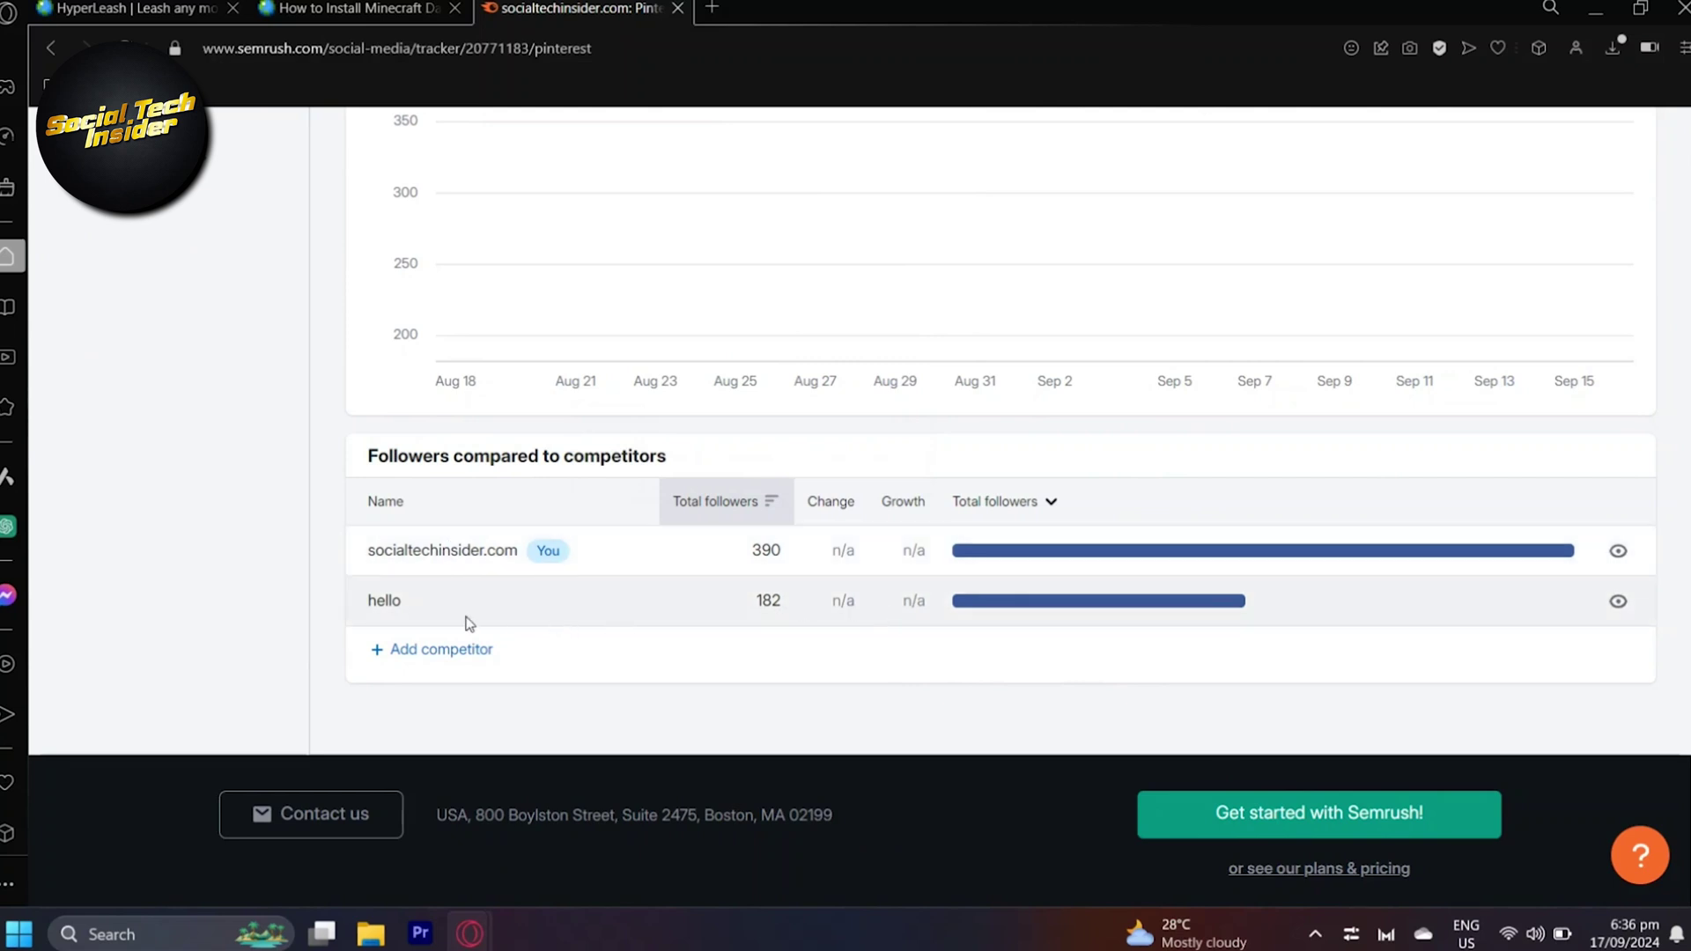
# Step: Return to the Overview to compare total audience: socialtechinsider.com 390 versus hello 182
pyautogui.scroll(10, 959, 578)
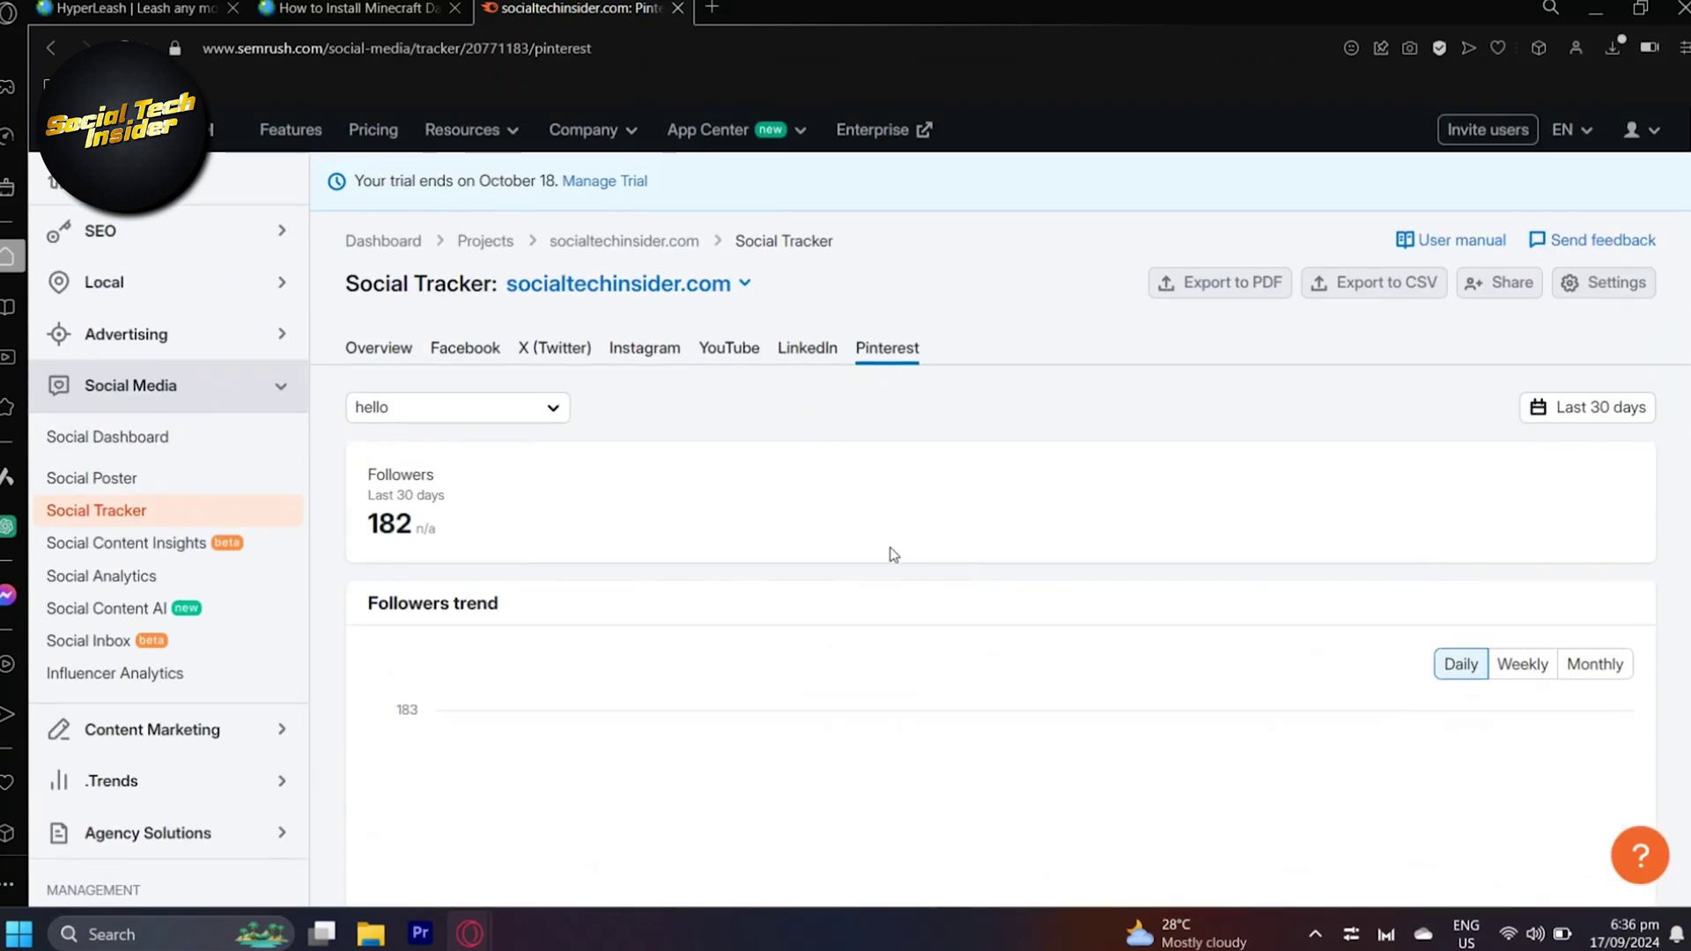
pyautogui.click(378, 348)
pyautogui.scroll(-10, 923, 764)
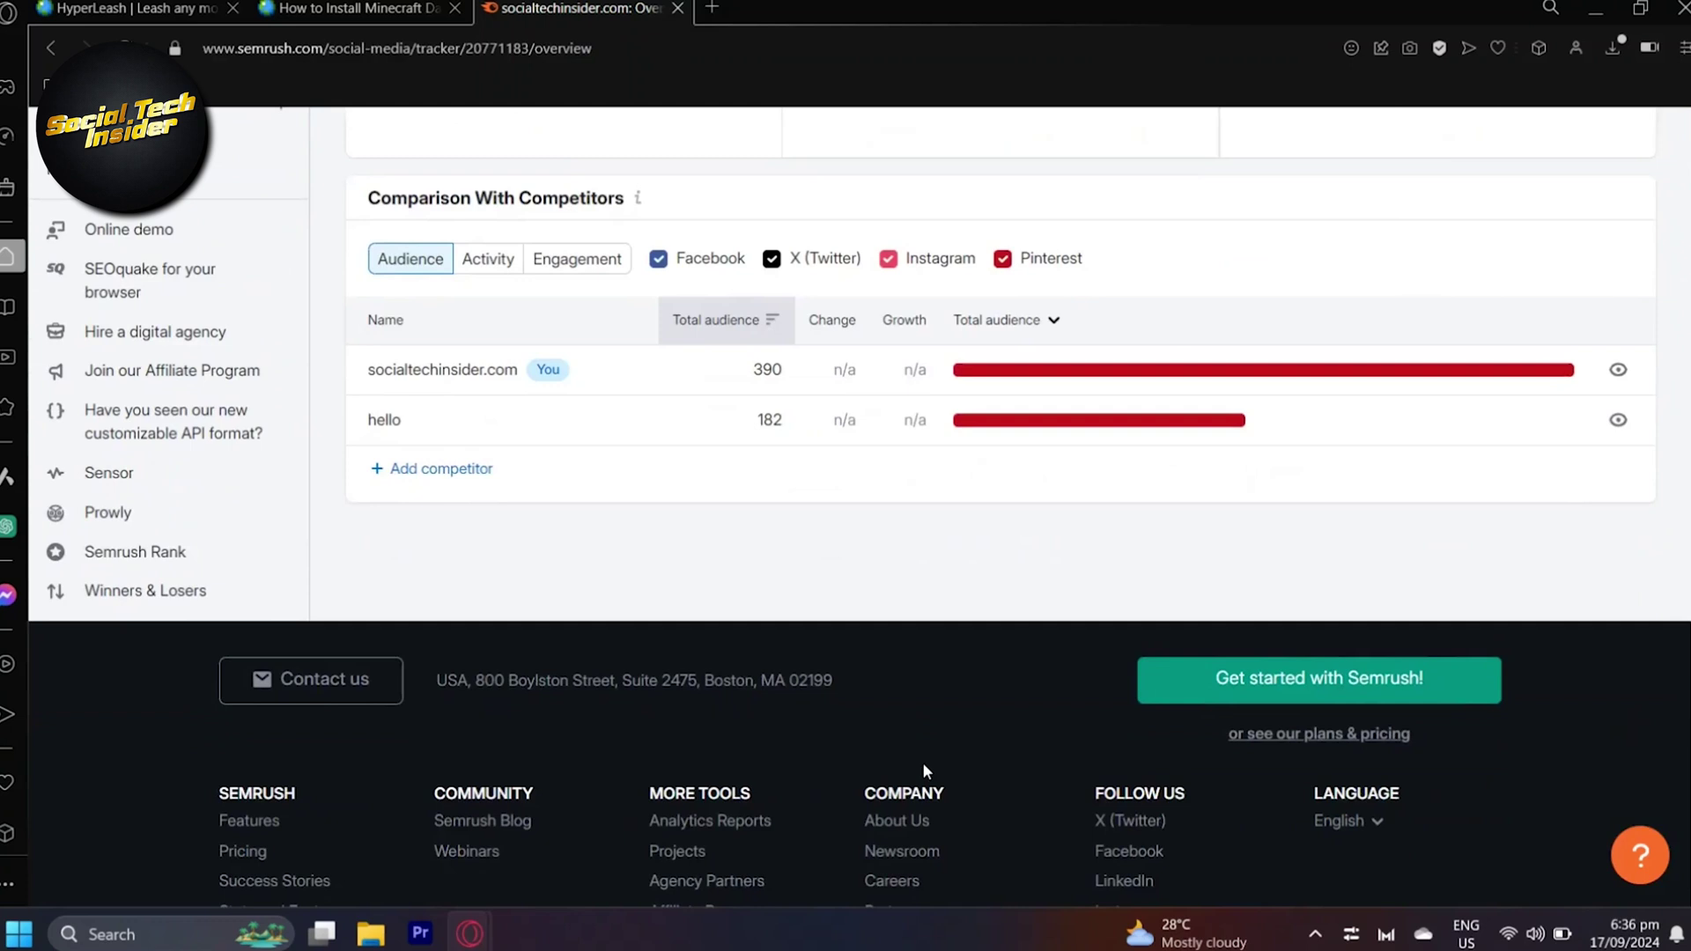
pyautogui.scroll(2, 922, 763)
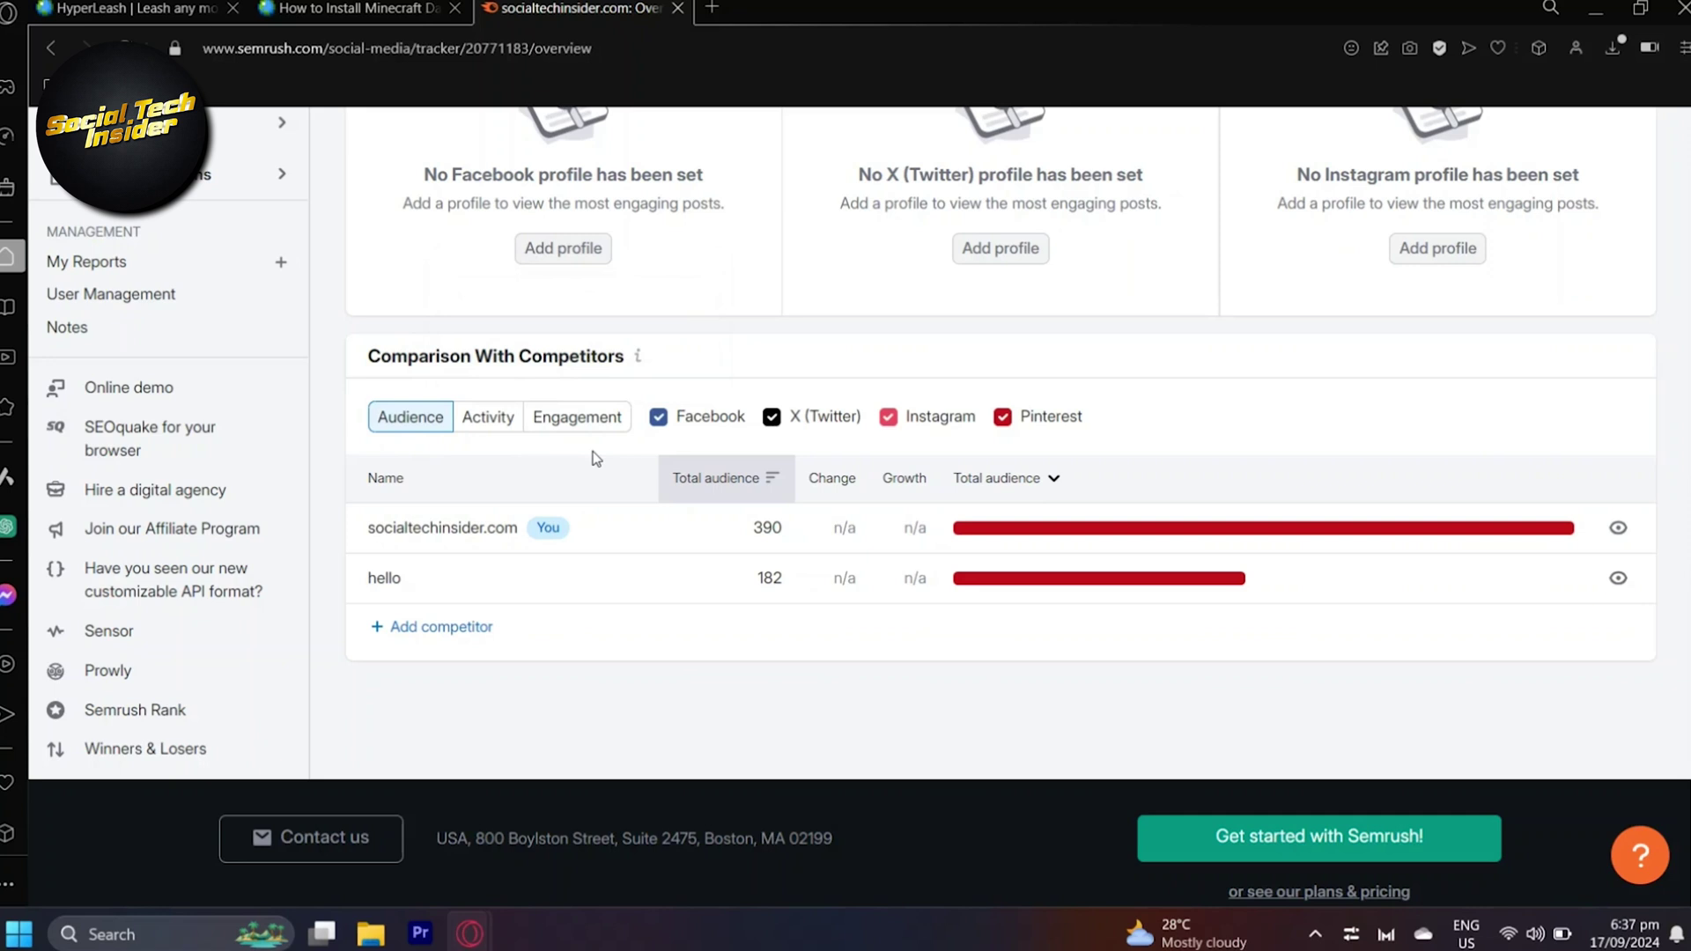
# Step: Compare competitors by Activity, then by Engagement, which reads n/a for both companies
pyautogui.click(492, 428)
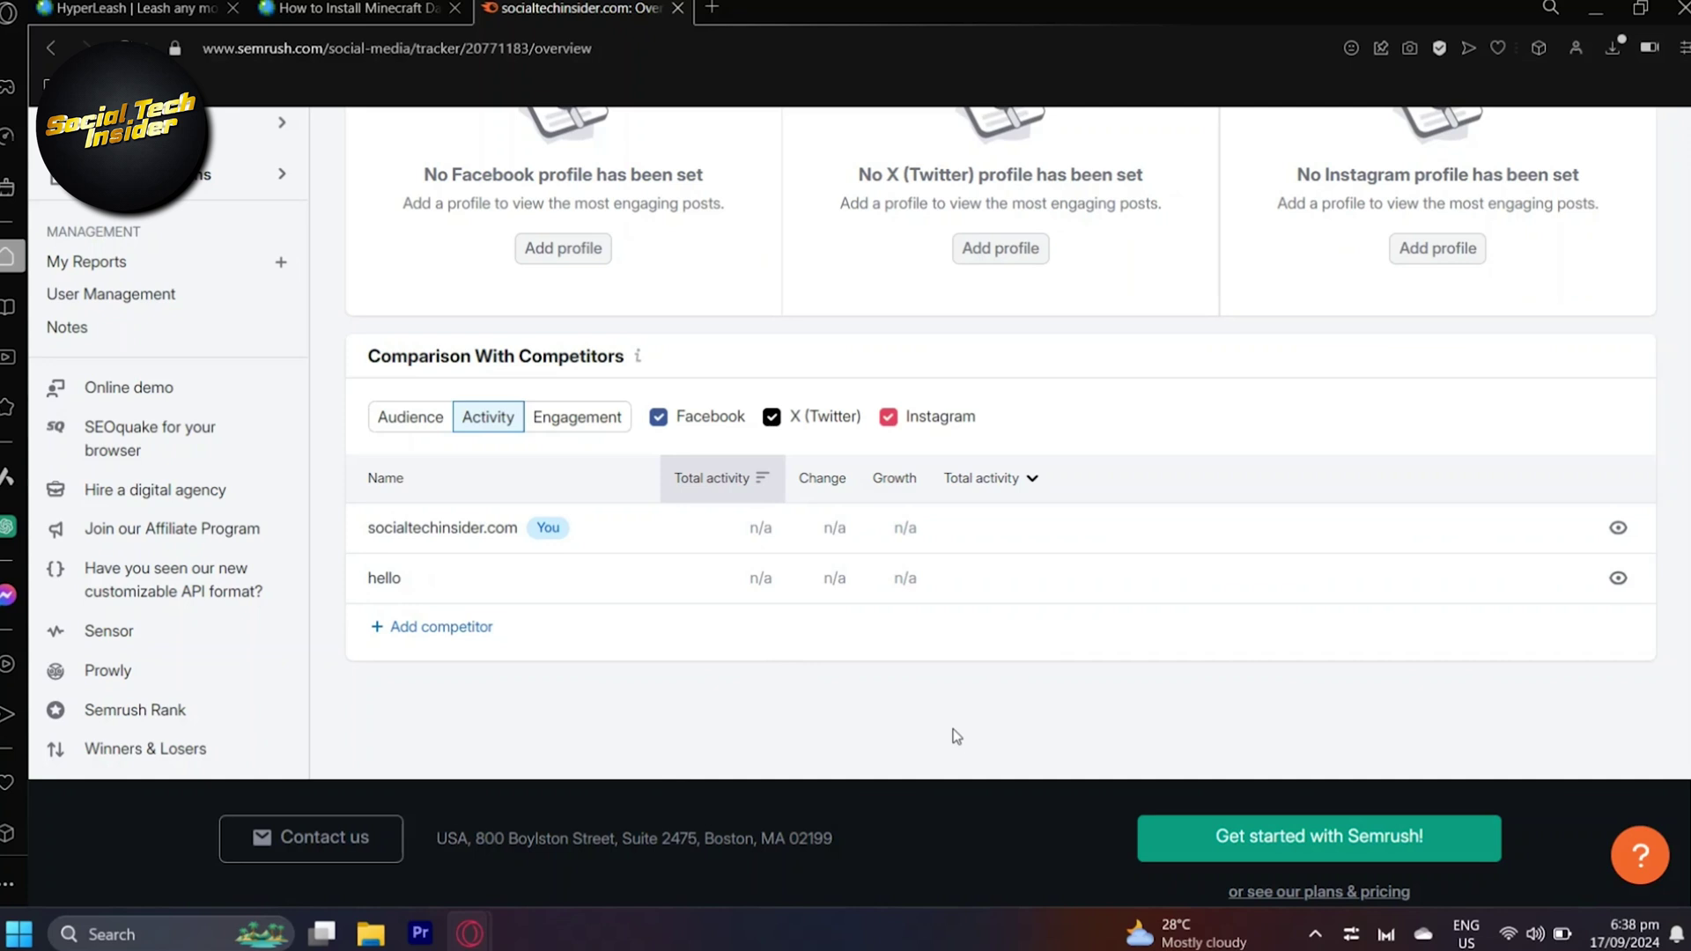
pyautogui.click(577, 417)
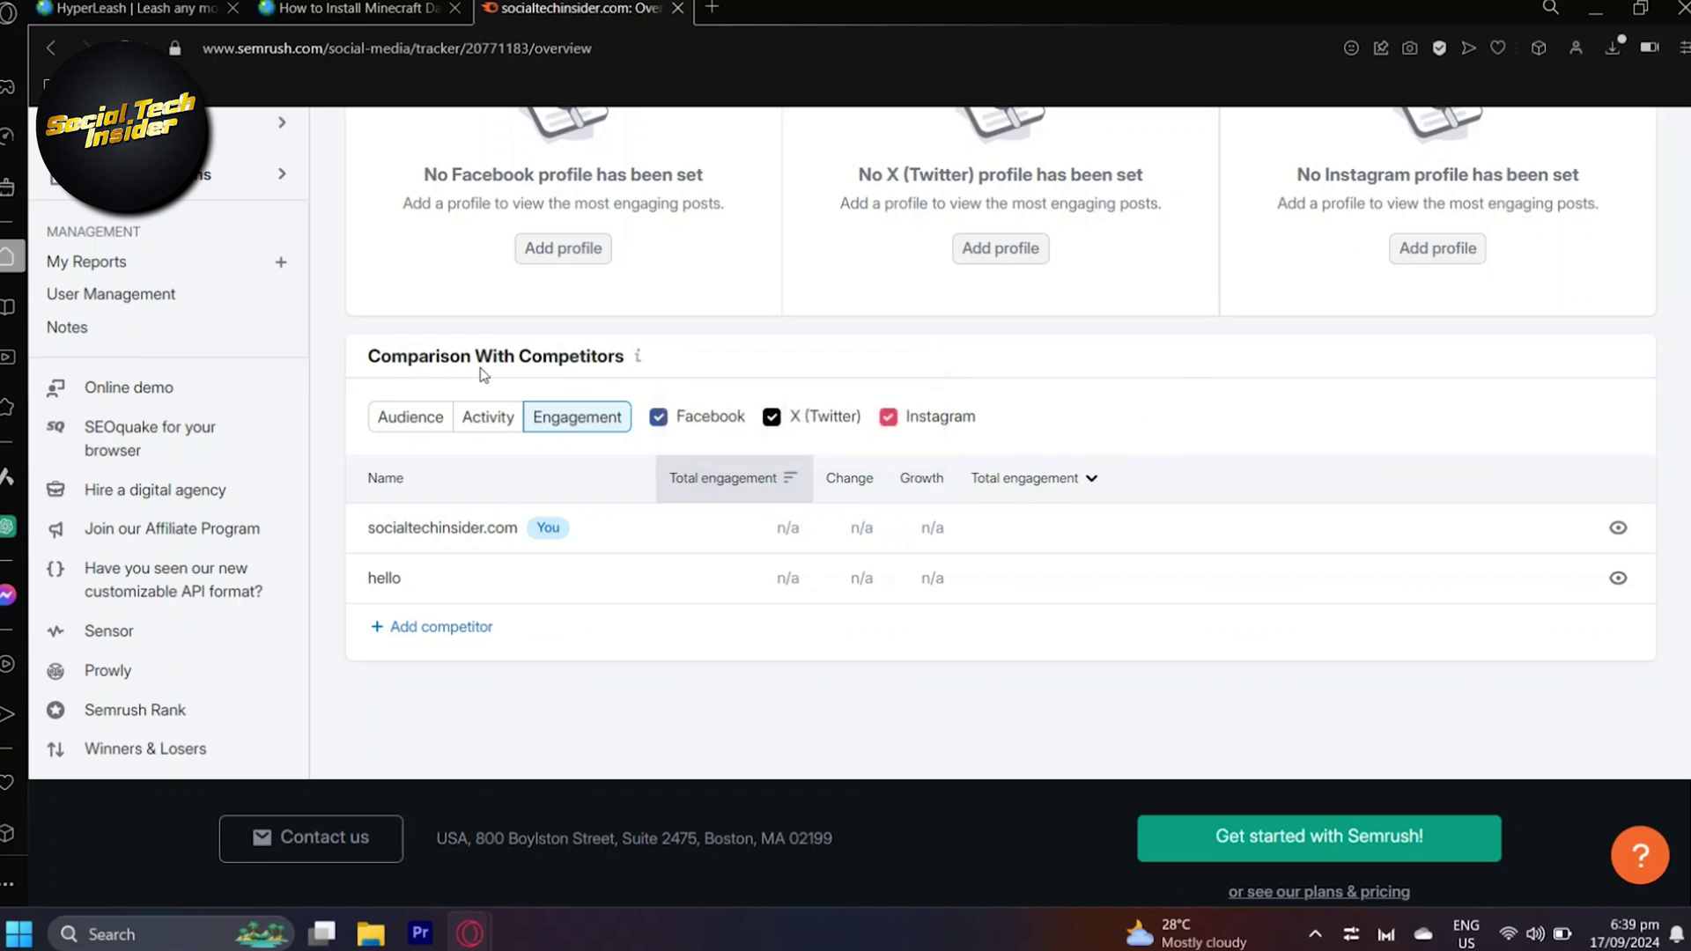
# Step: Cycle the comparison through Activity and Engagement back to Audience, and toggle socialtechinsider.com's visibility
pyautogui.click(412, 417)
pyautogui.click(490, 418)
pyautogui.click(591, 425)
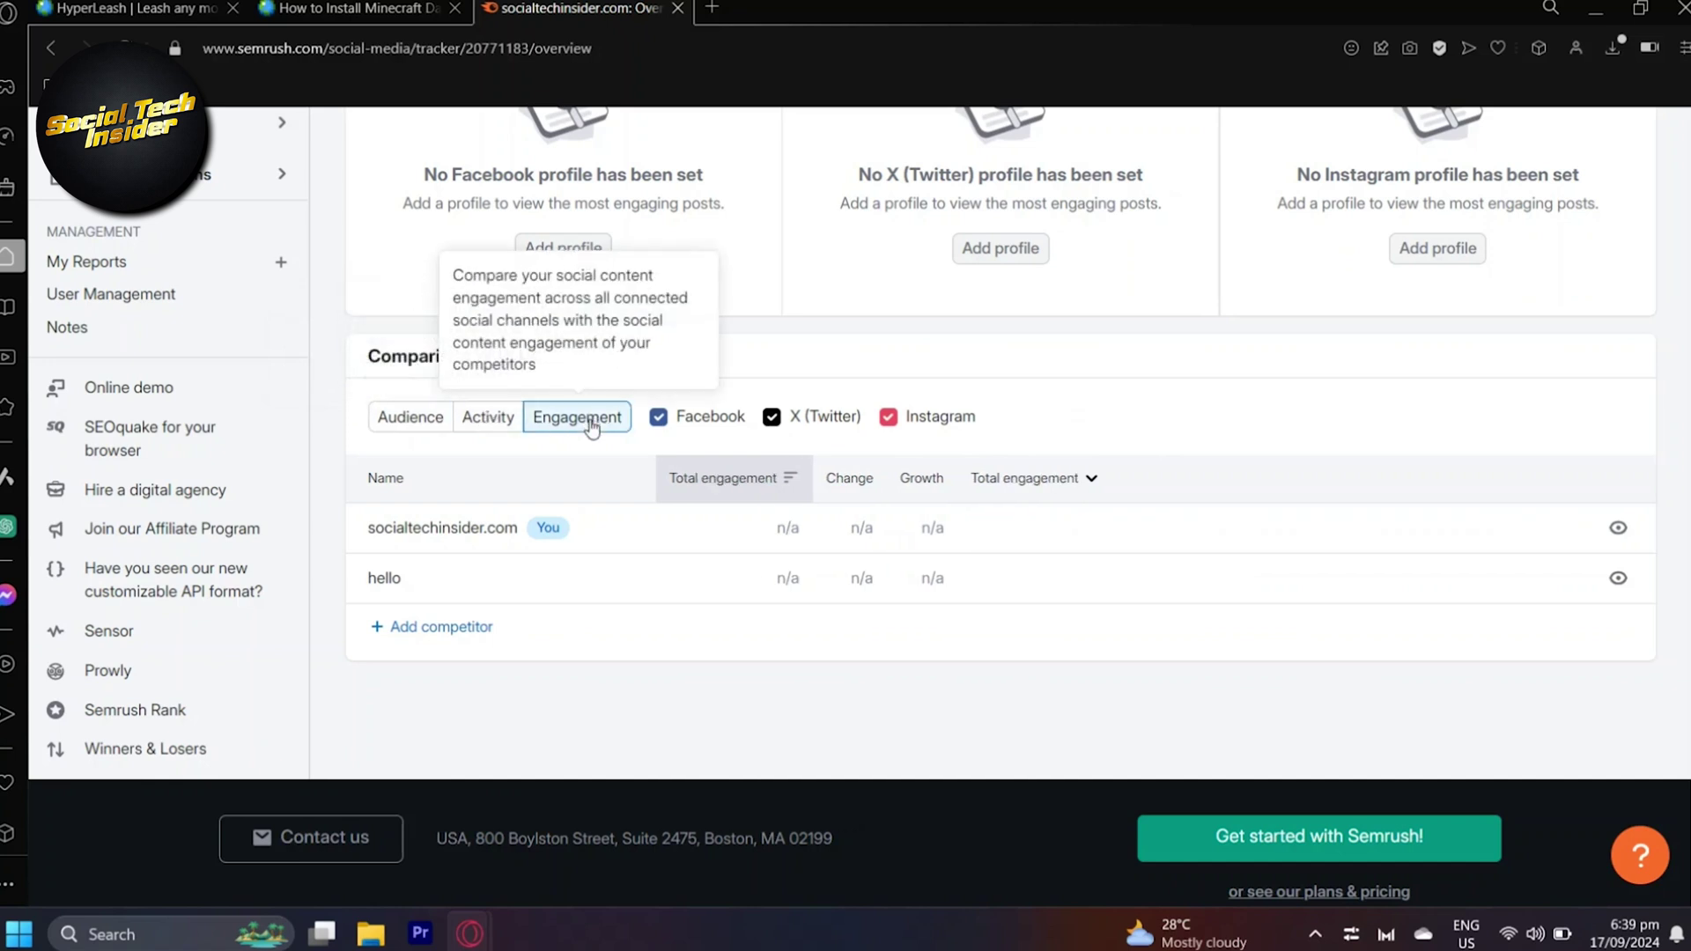
pyautogui.click(394, 425)
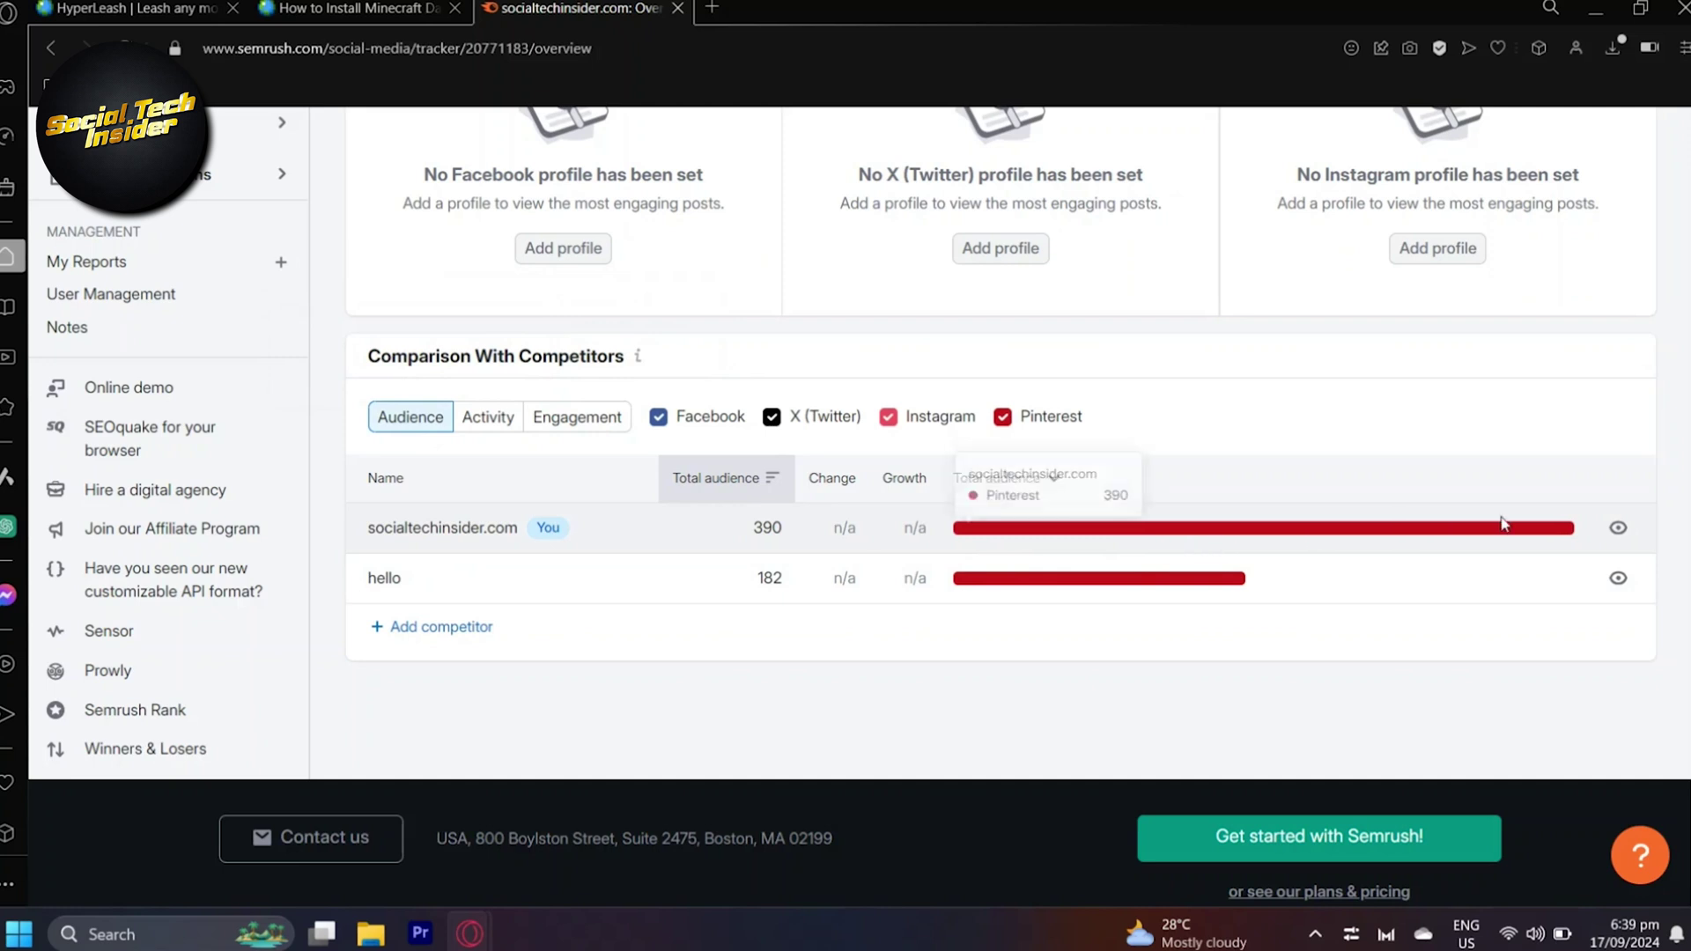
pyautogui.click(1613, 528)
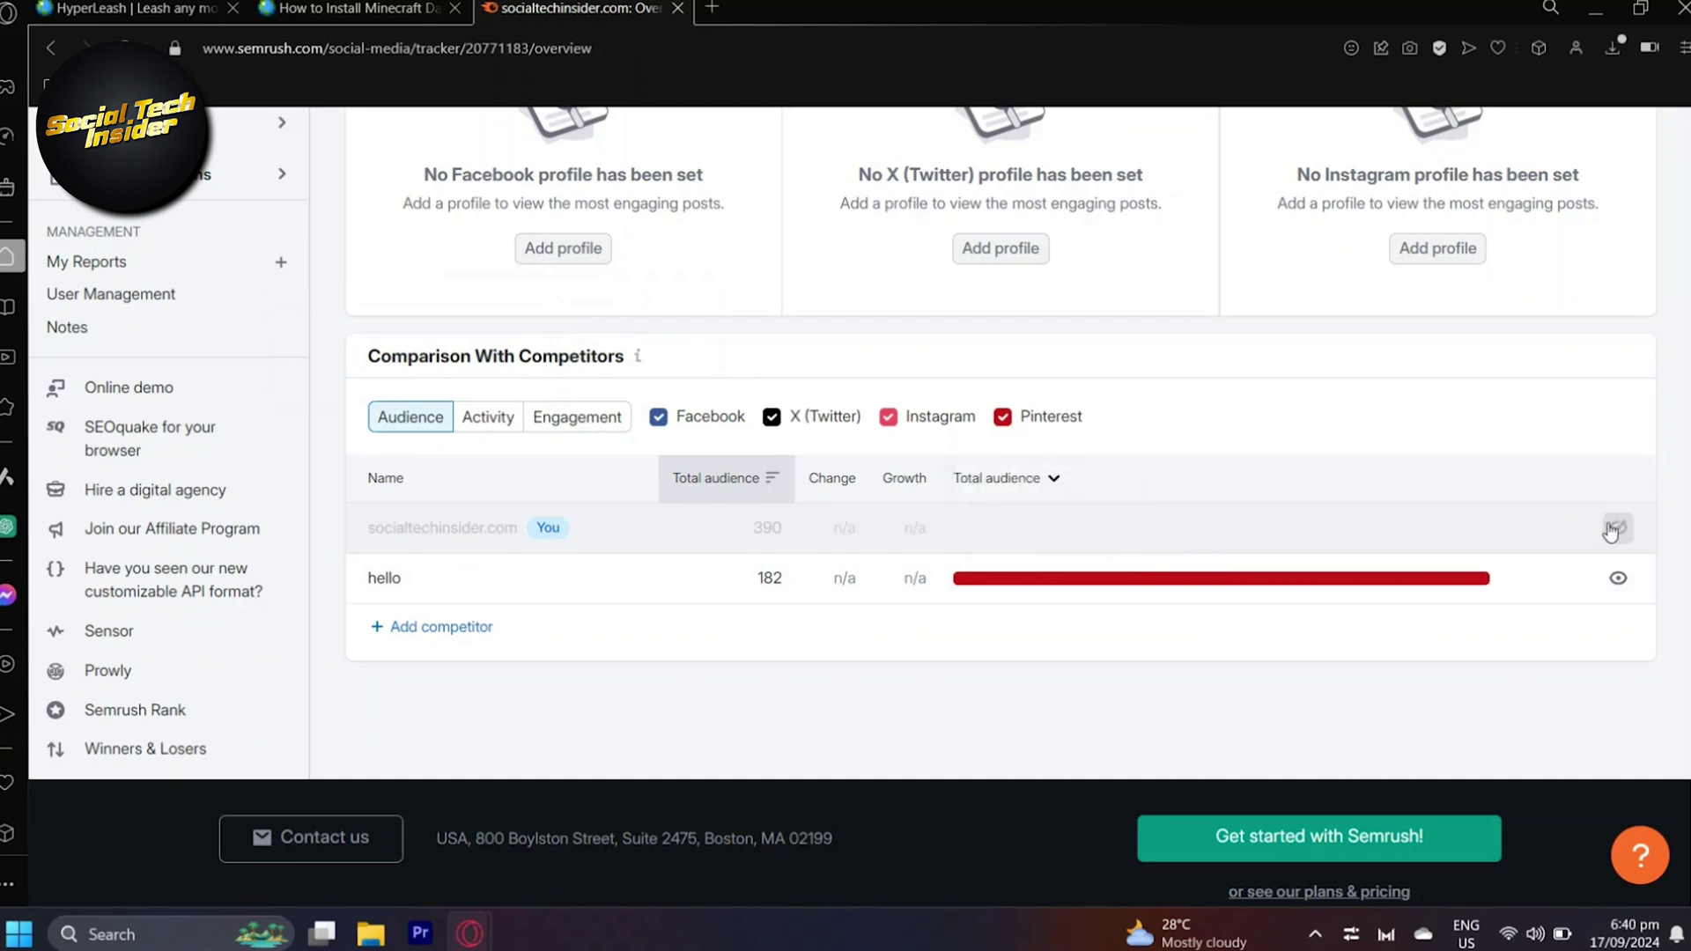
pyautogui.click(1613, 528)
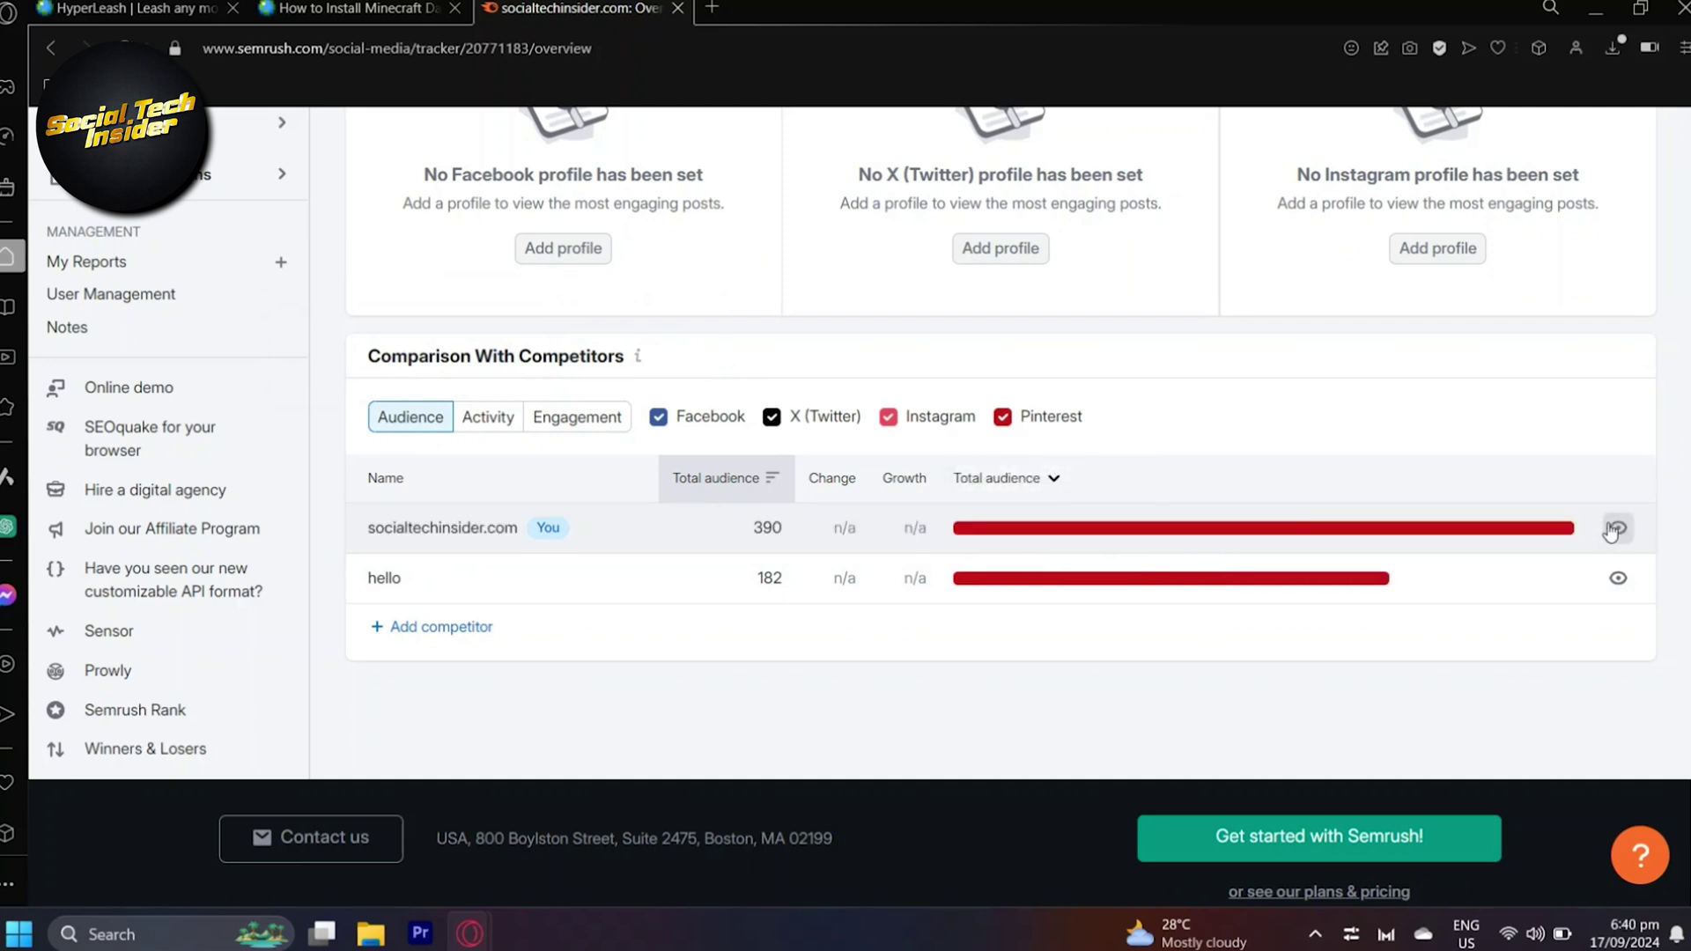
pyautogui.scroll(1, 1050, 602)
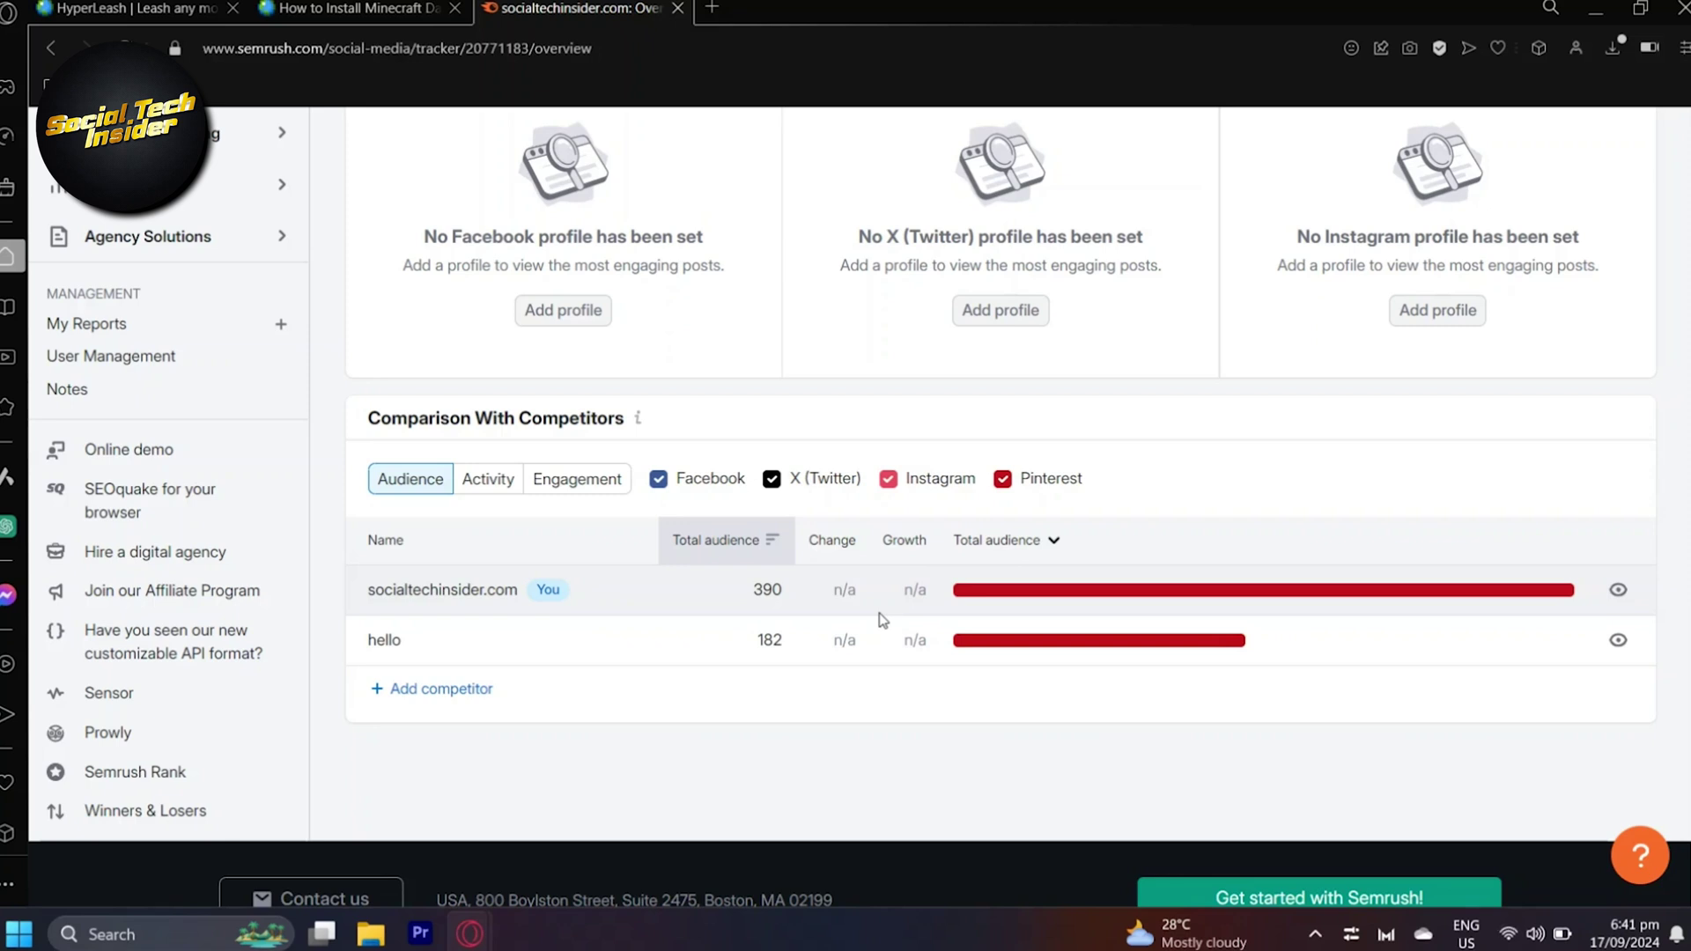
pyautogui.scroll(2, 838, 342)
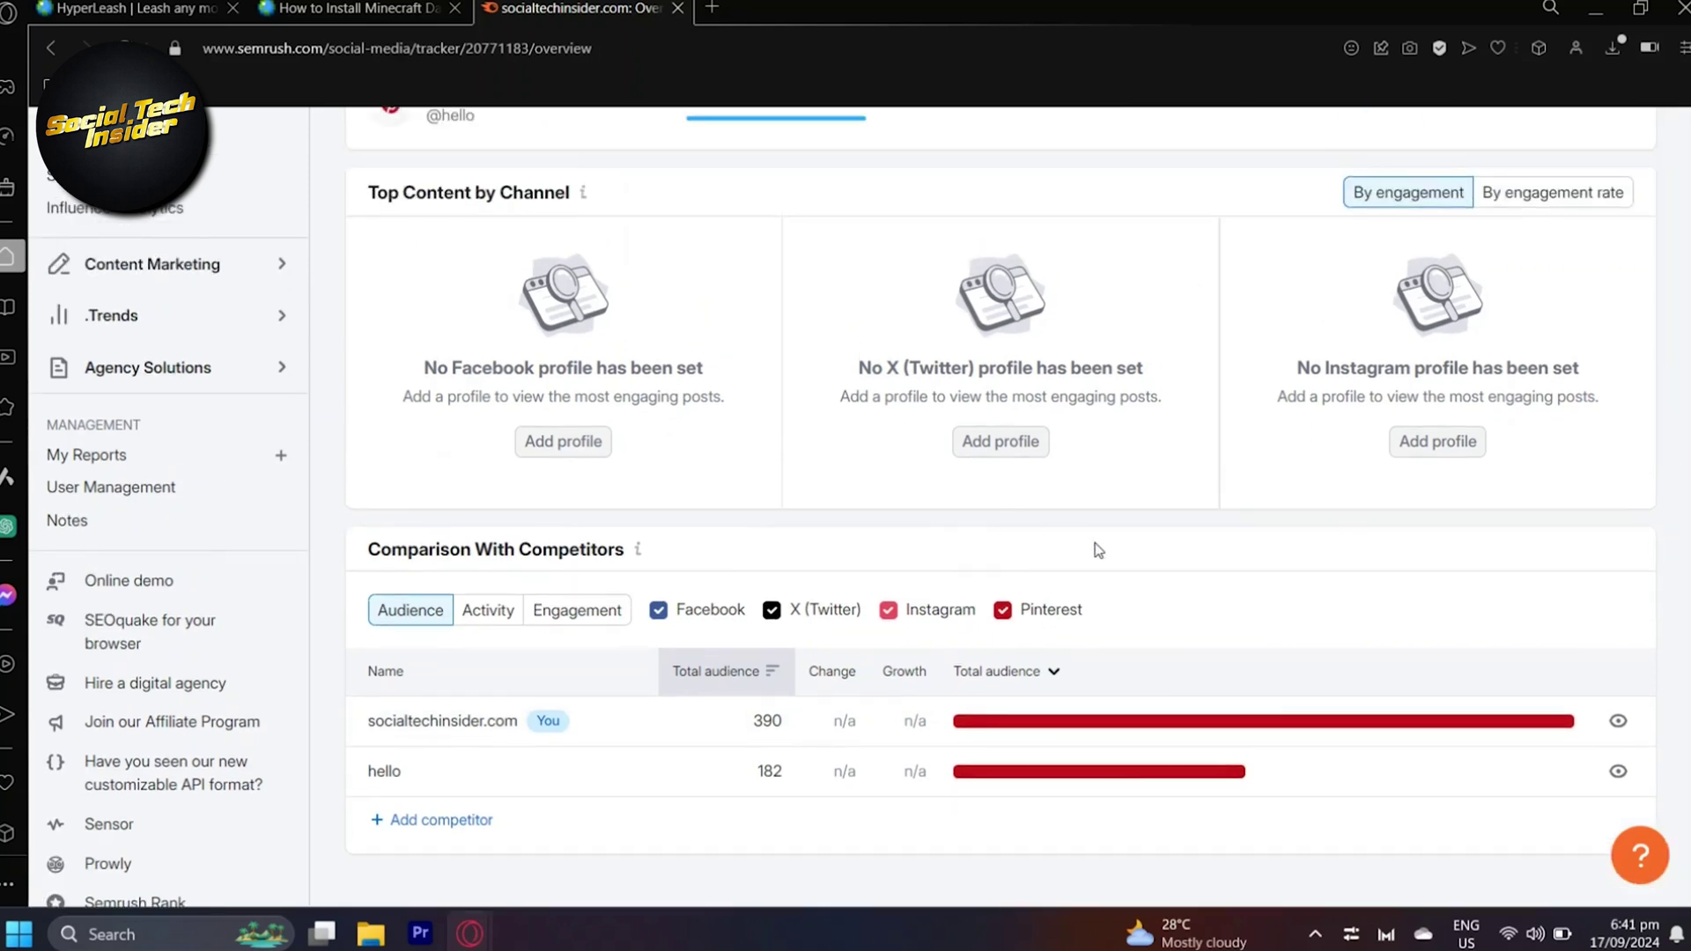
pyautogui.scroll(2, 1018, 598)
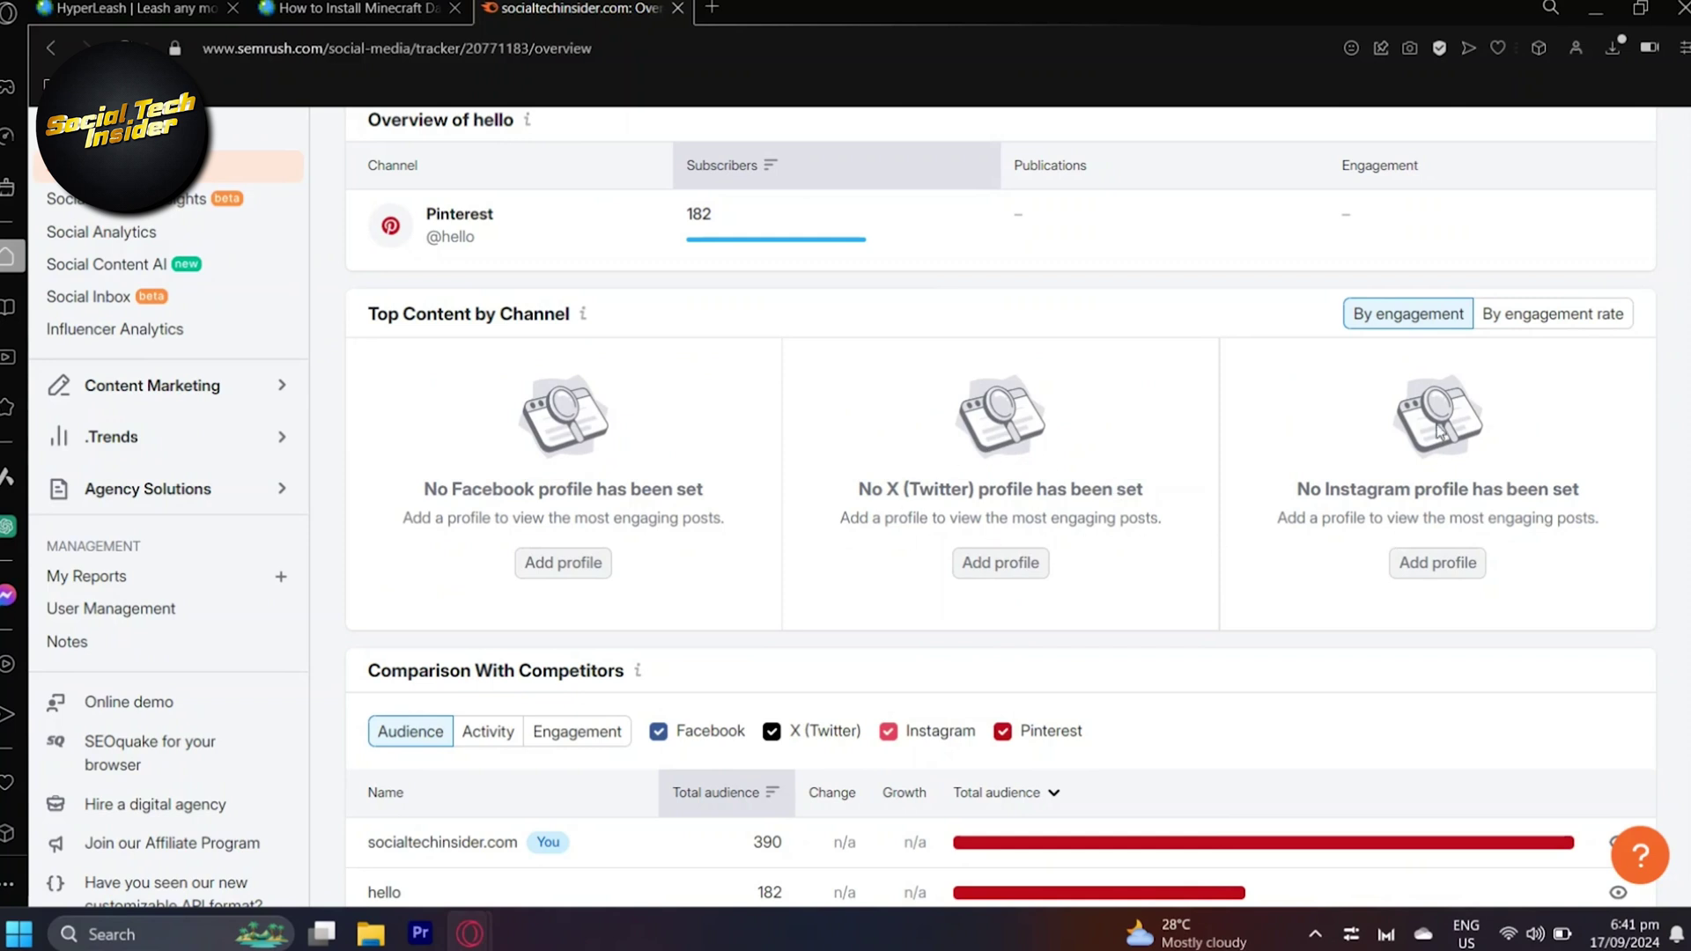
pyautogui.scroll(1, 1497, 460)
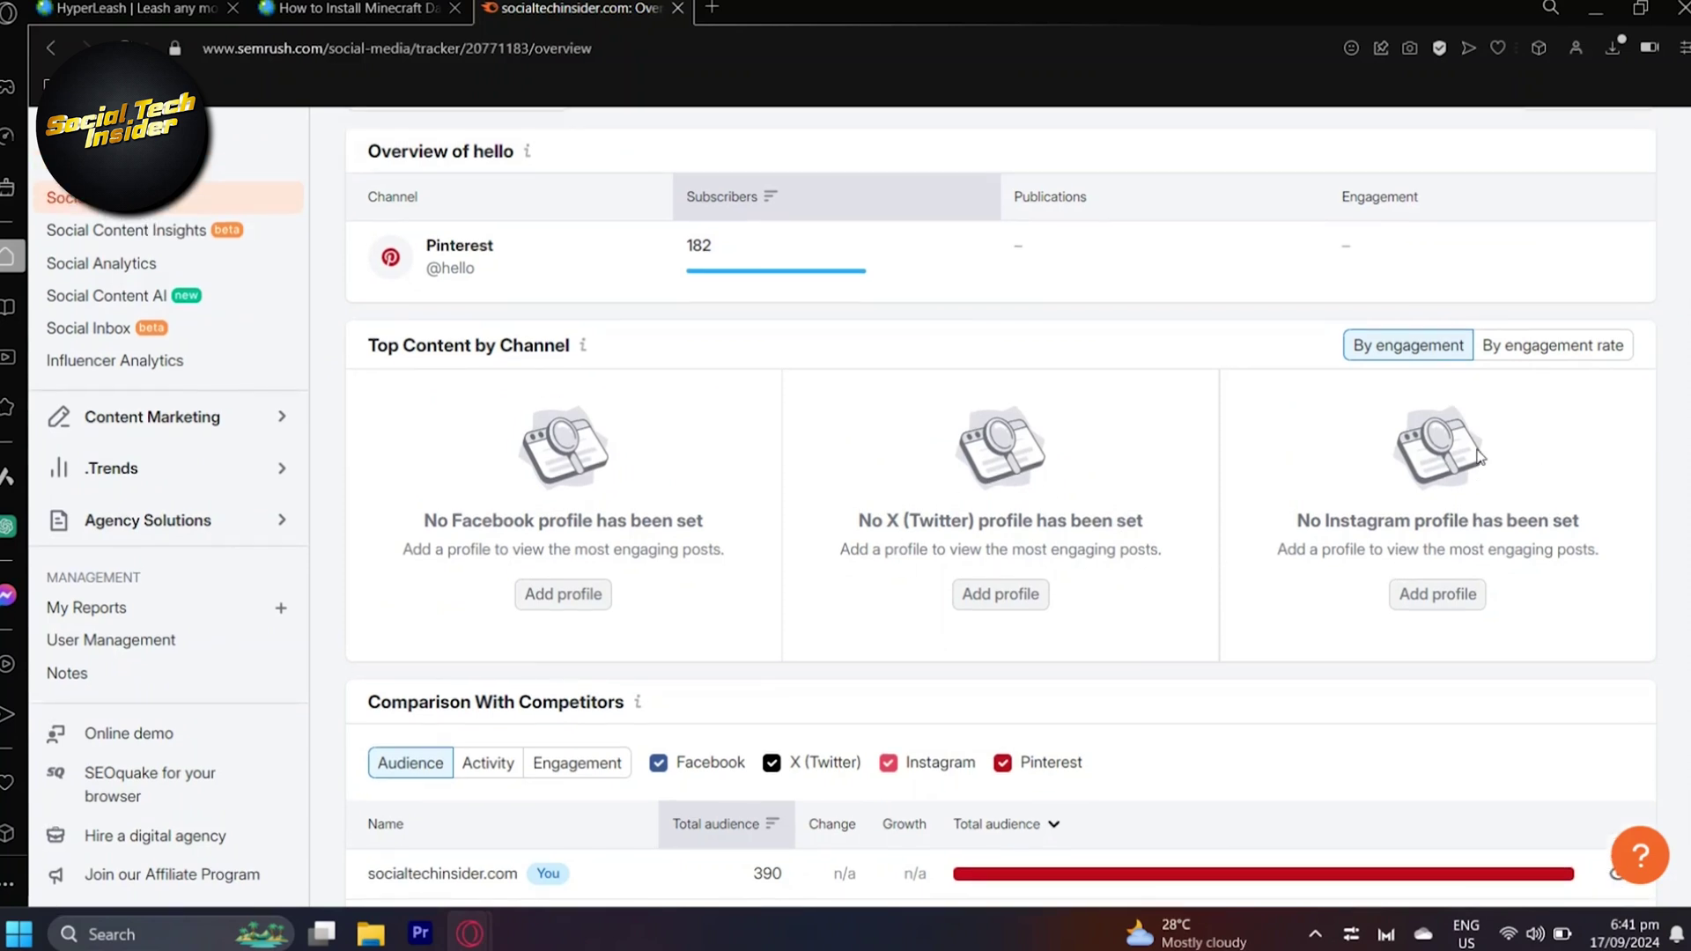
pyautogui.scroll(-1, 1568, 467)
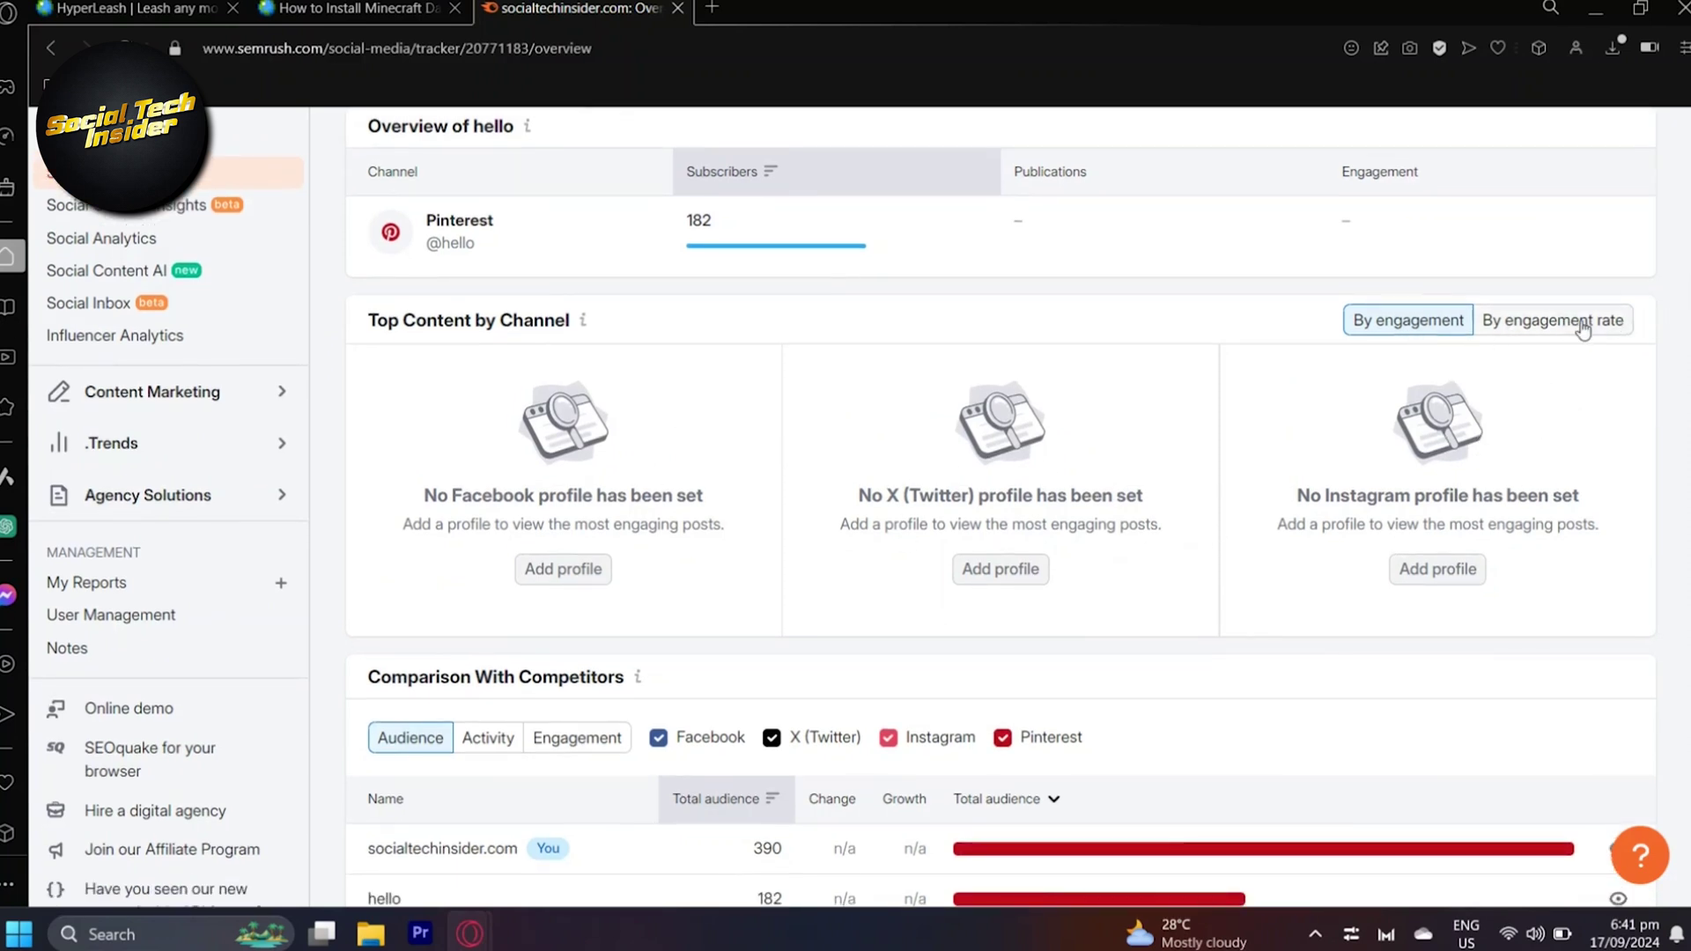
pyautogui.scroll(4, 1577, 329)
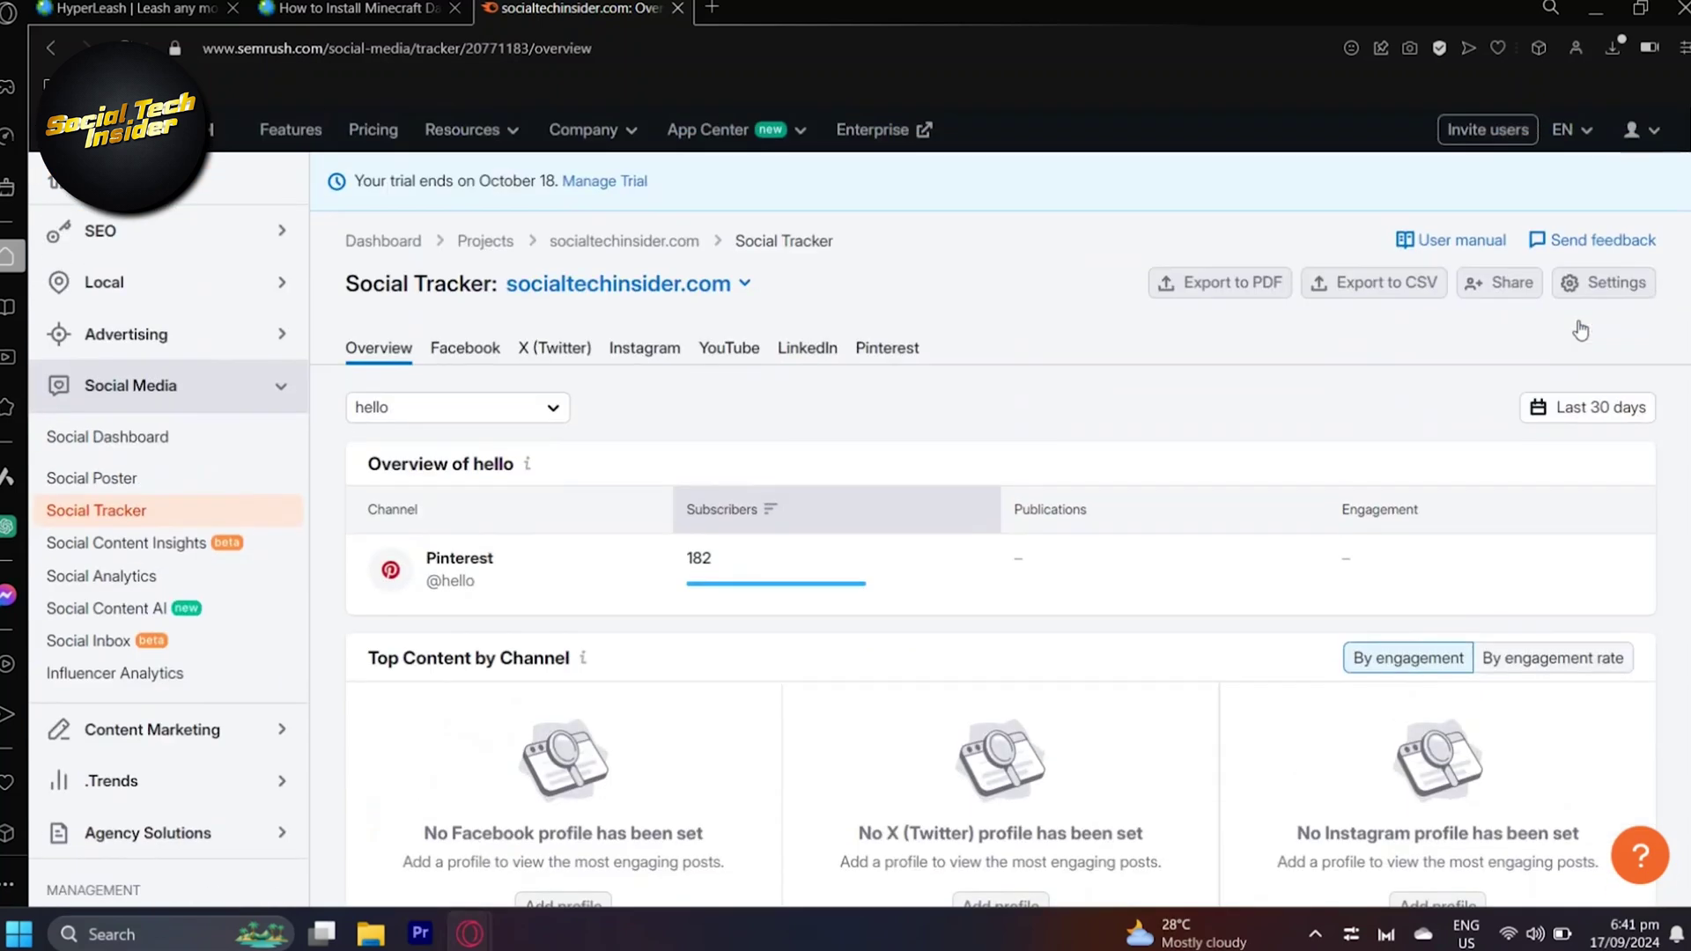
pyautogui.scroll(-1, 1206, 491)
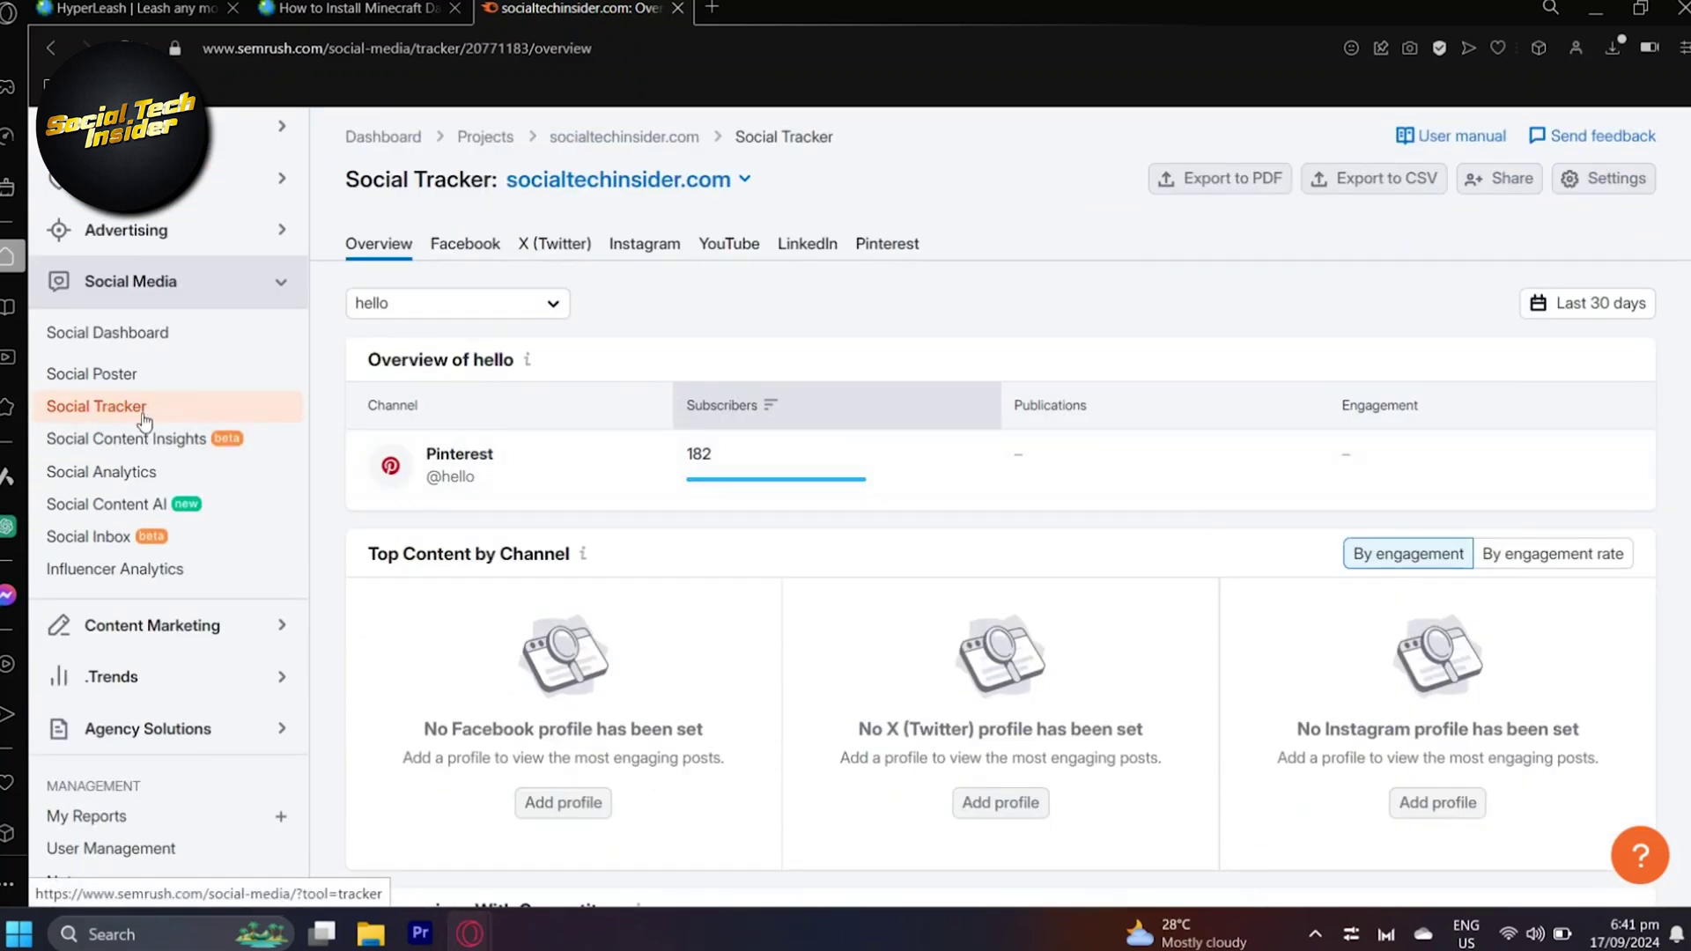
# Step: Open Social Analytics and sort the TikTok profile table by engagement rate
pyautogui.click(95, 487)
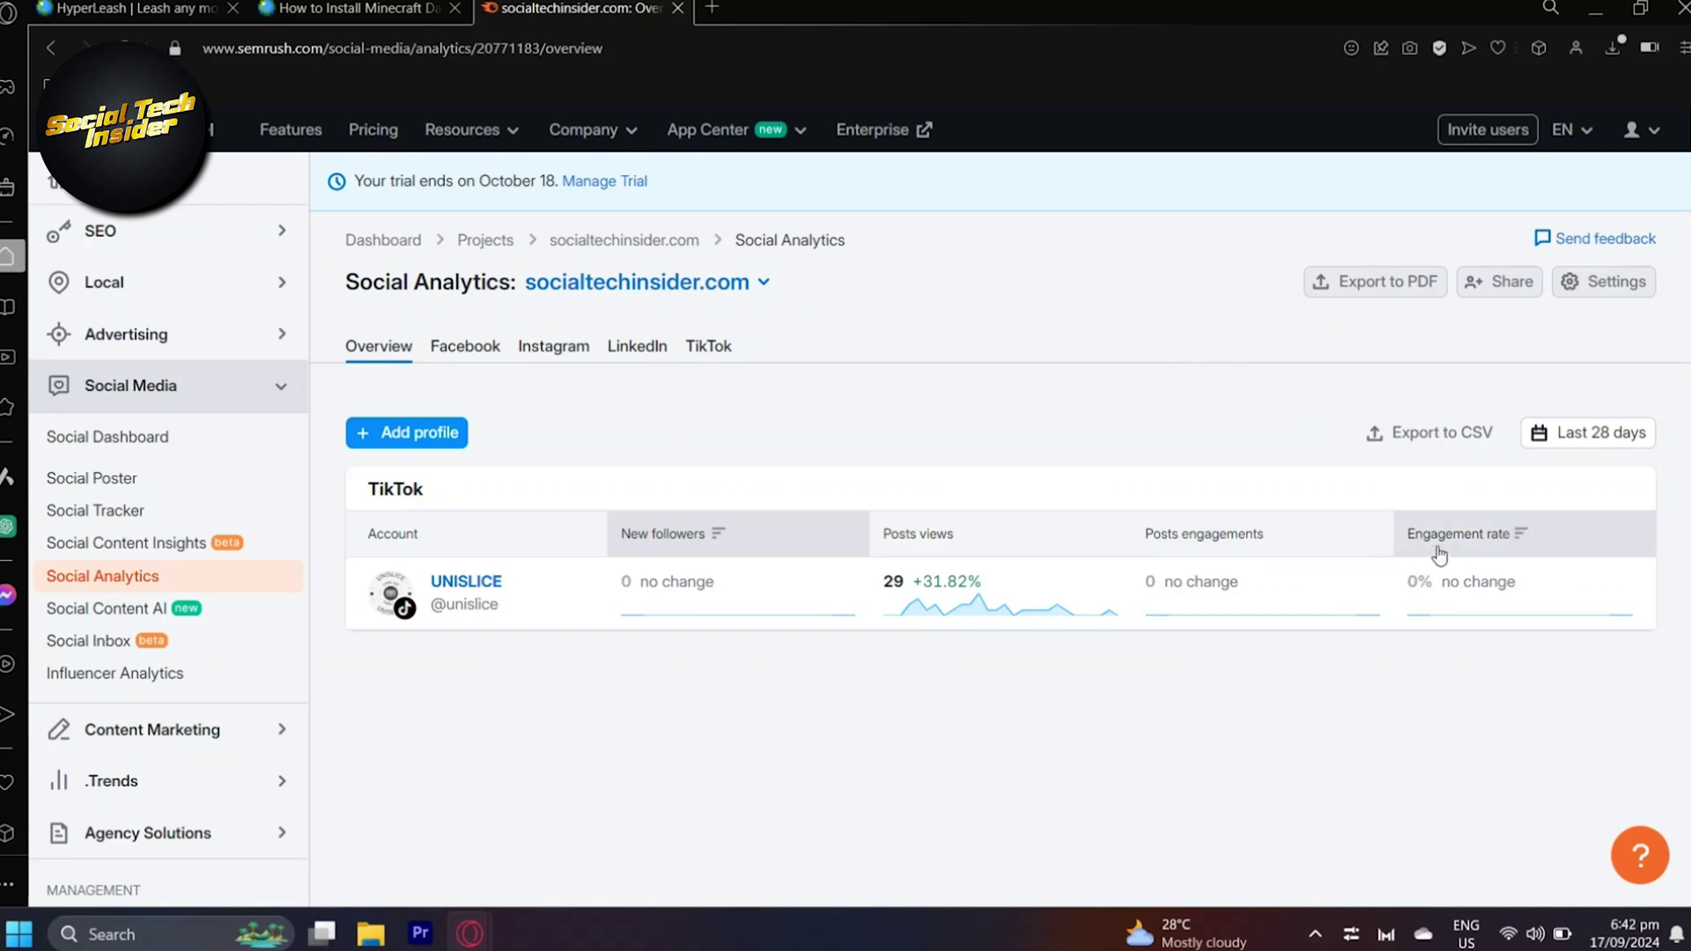
pyautogui.click(1400, 546)
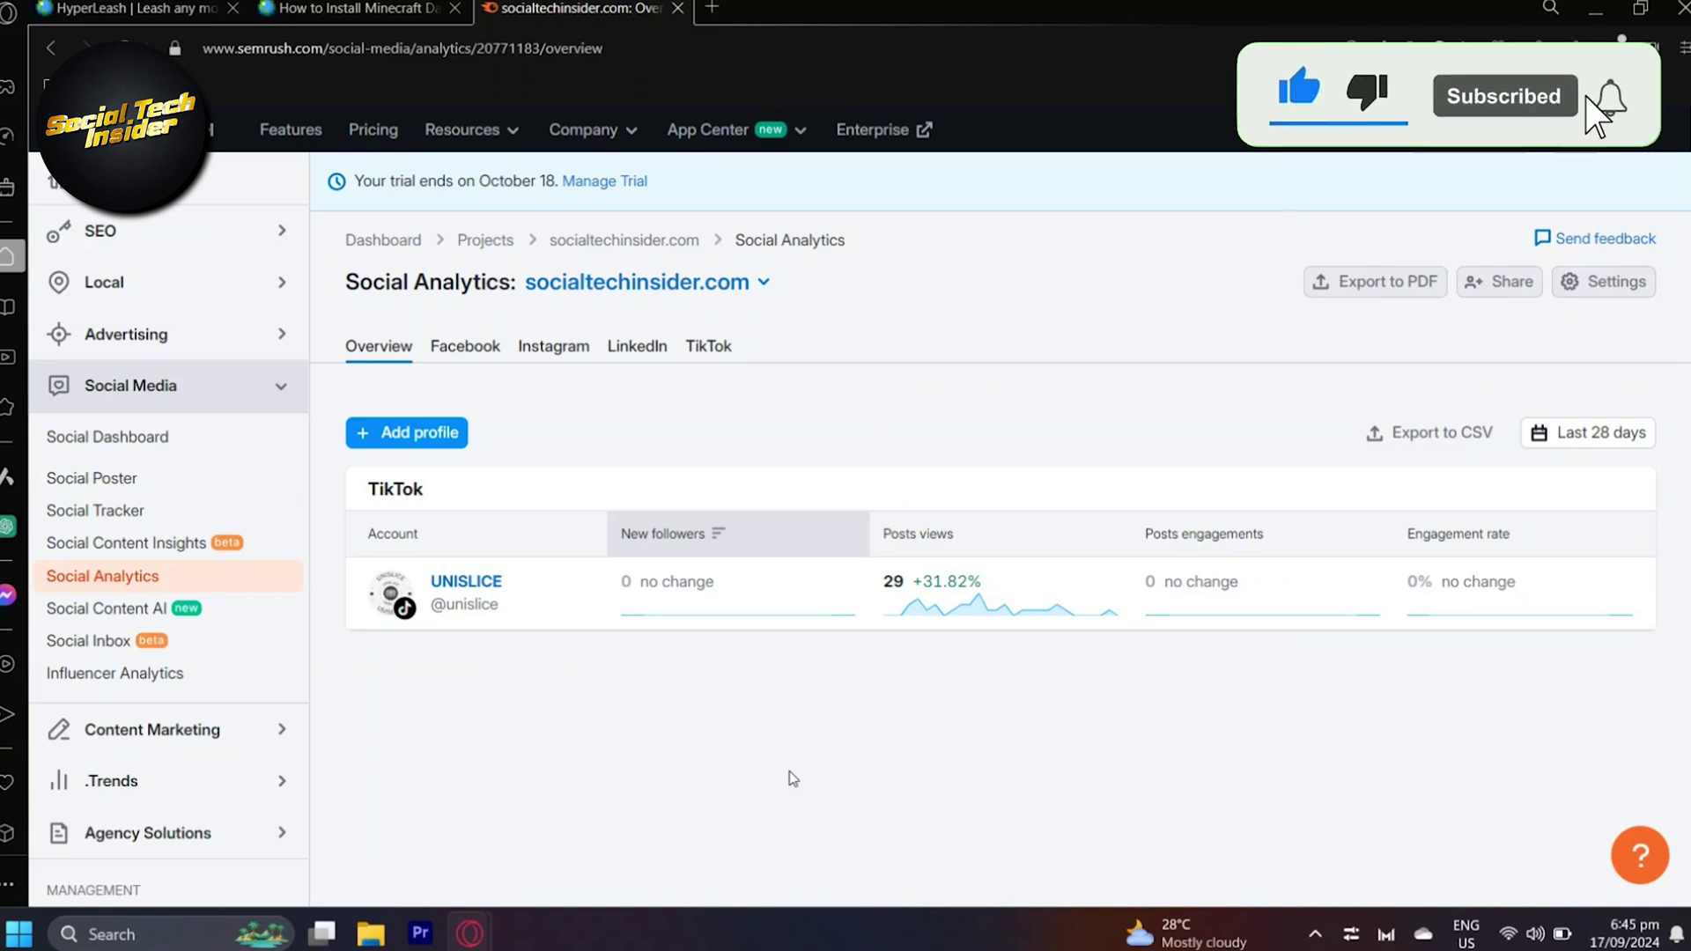
pyautogui.moveTo(1007, 602)
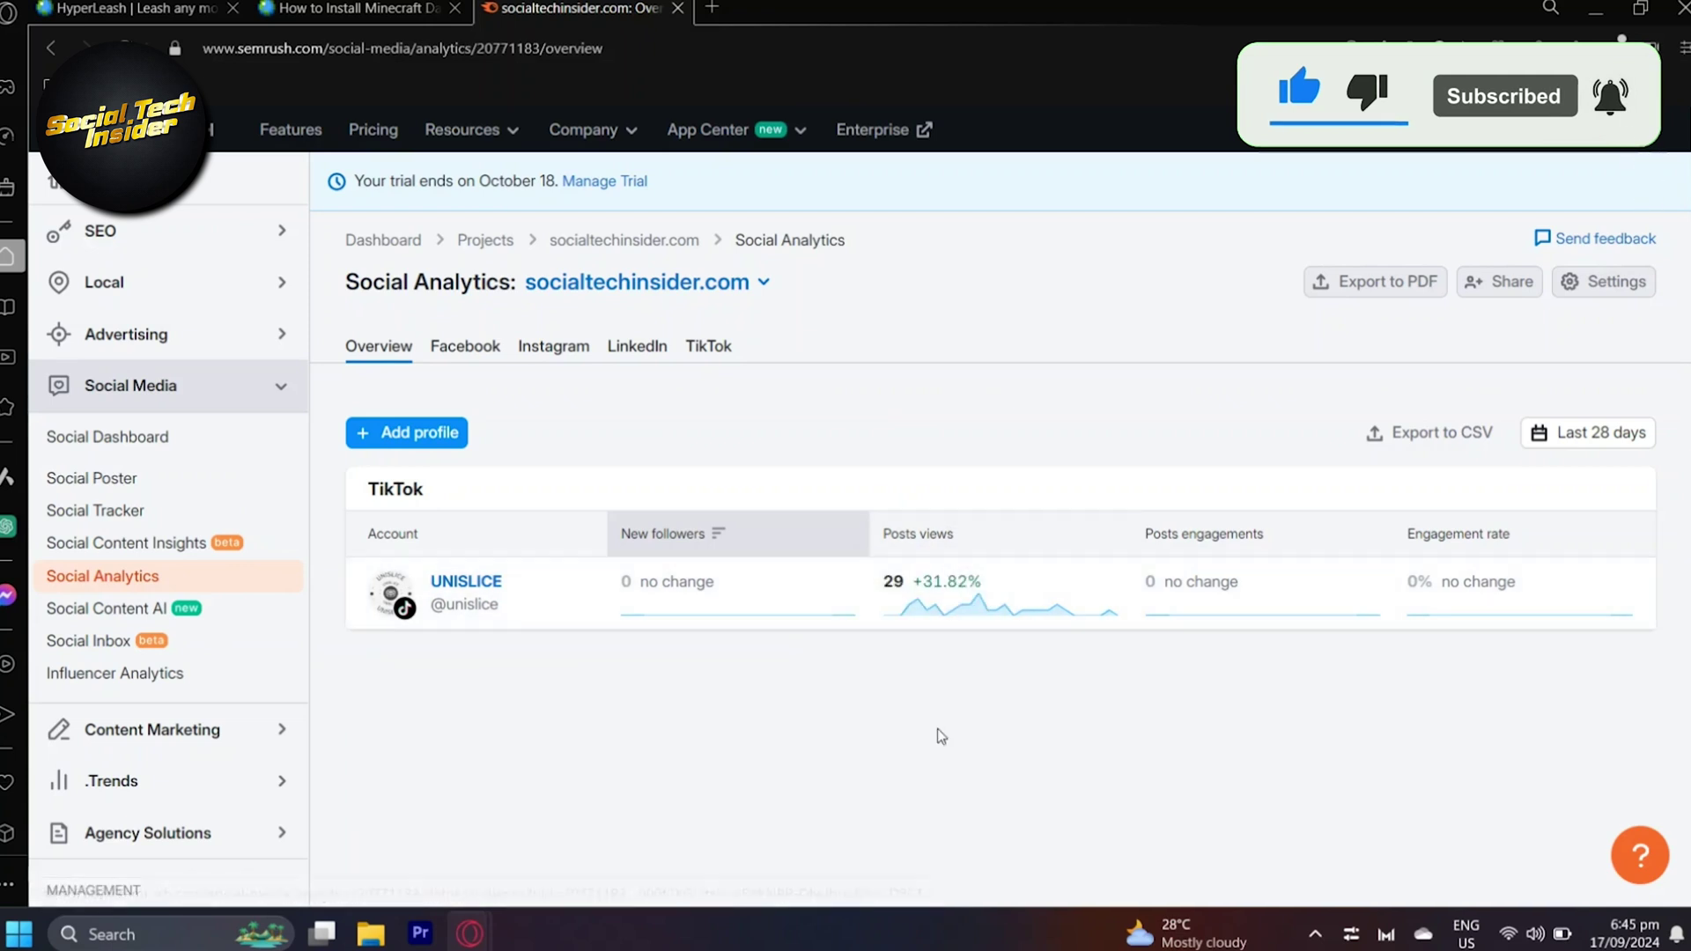